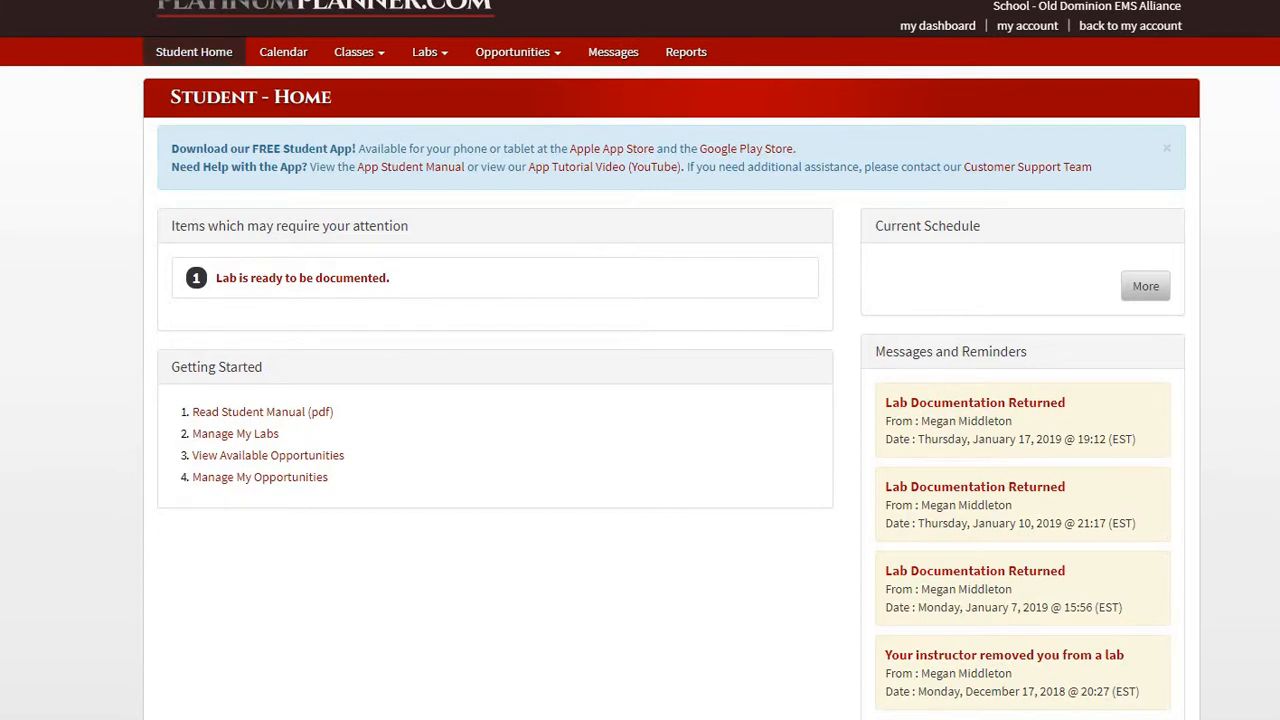
left_click(194, 52)
mouse_move(428, 52)
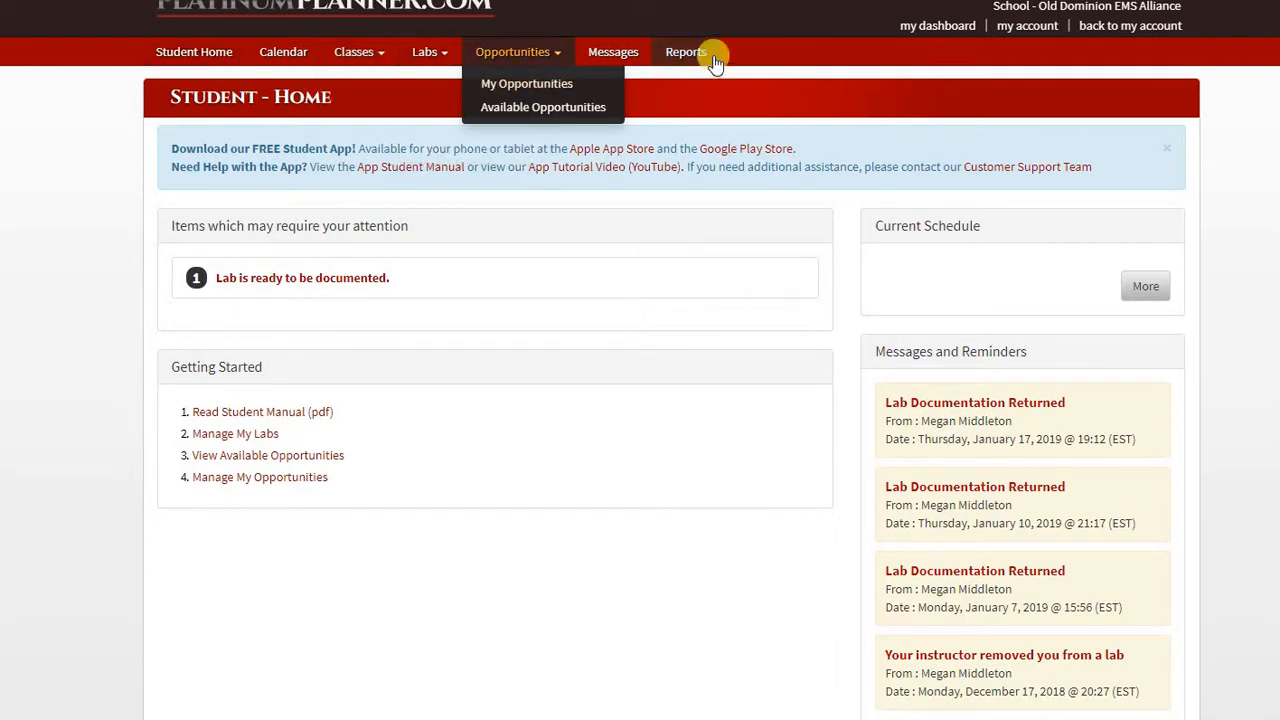
mouse_move(545, 84)
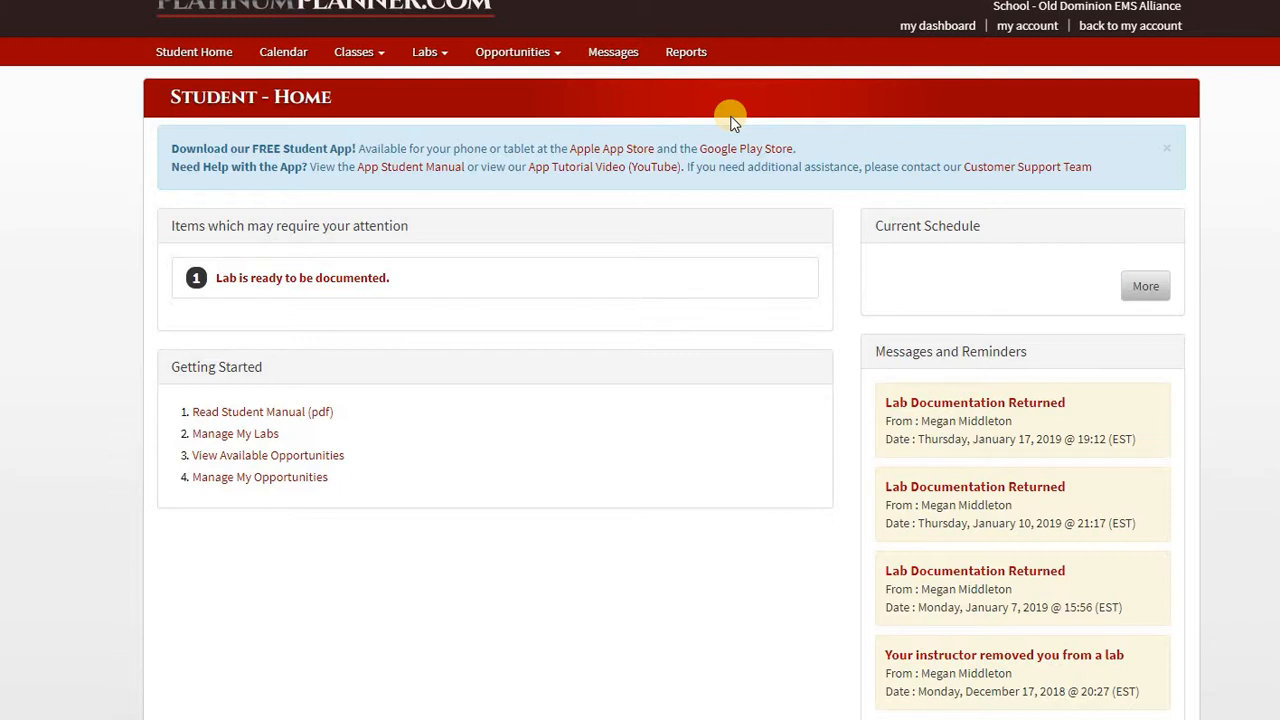
- Open the list of the student's own labs
left_click(425, 52)
left_click(428, 51)
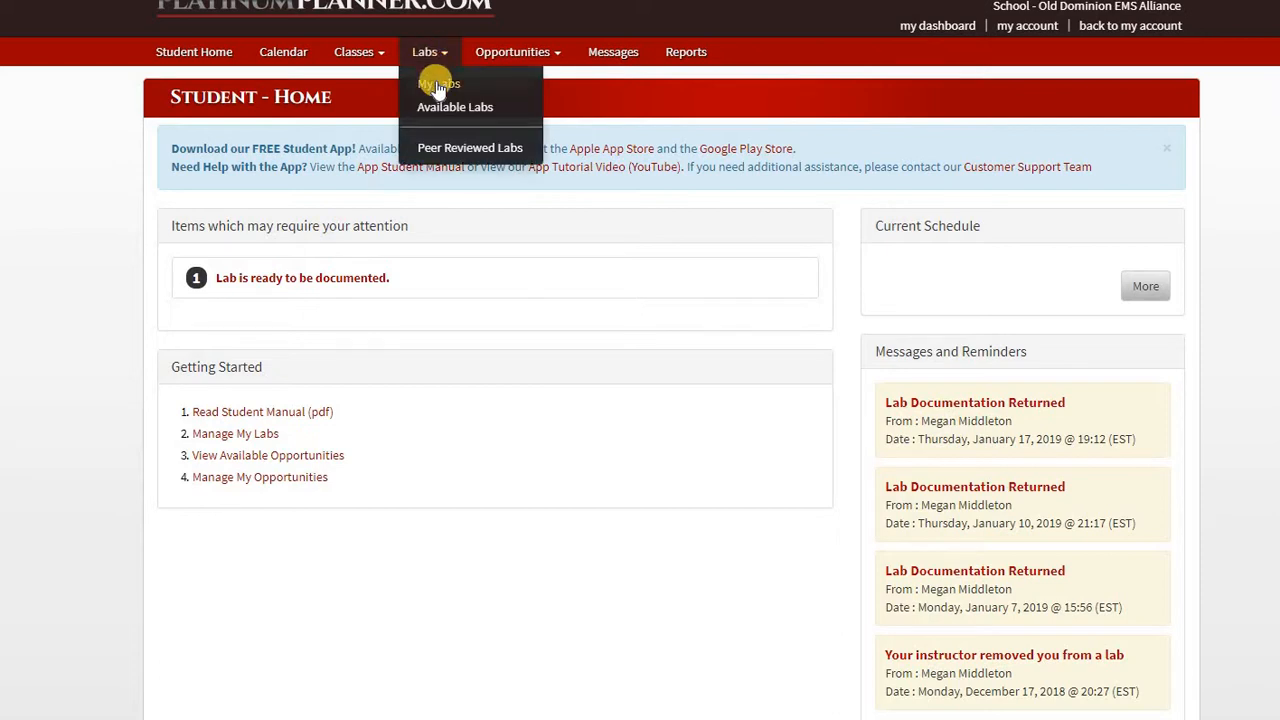
left_click(437, 85)
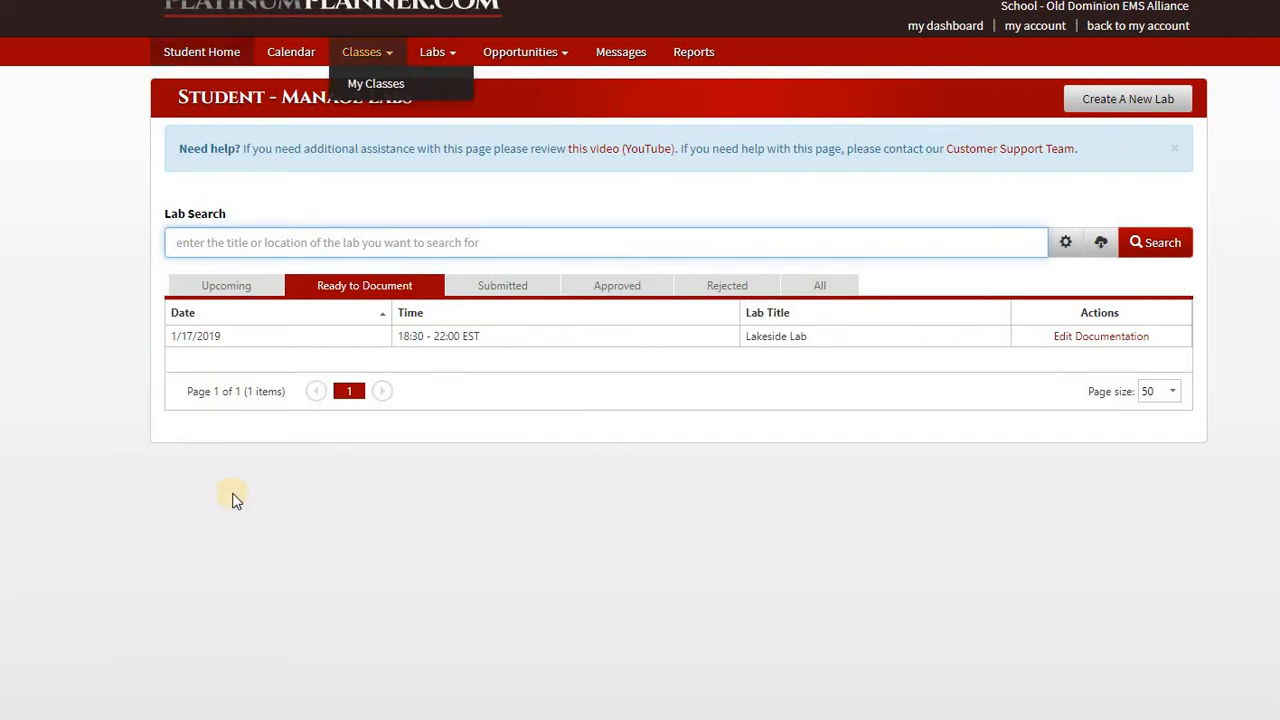
- Return to the student home page and open the labs from the attention item about a lab ready to be documented
left_click(214, 55)
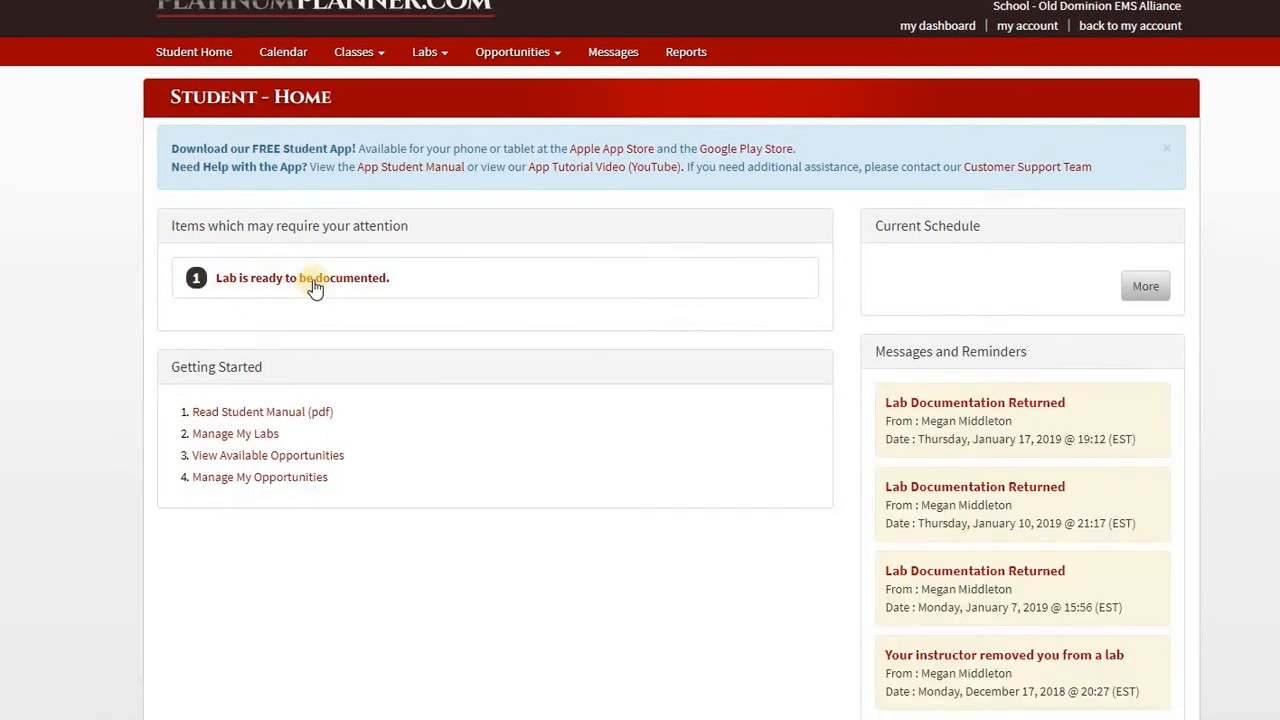
left_click(316, 283)
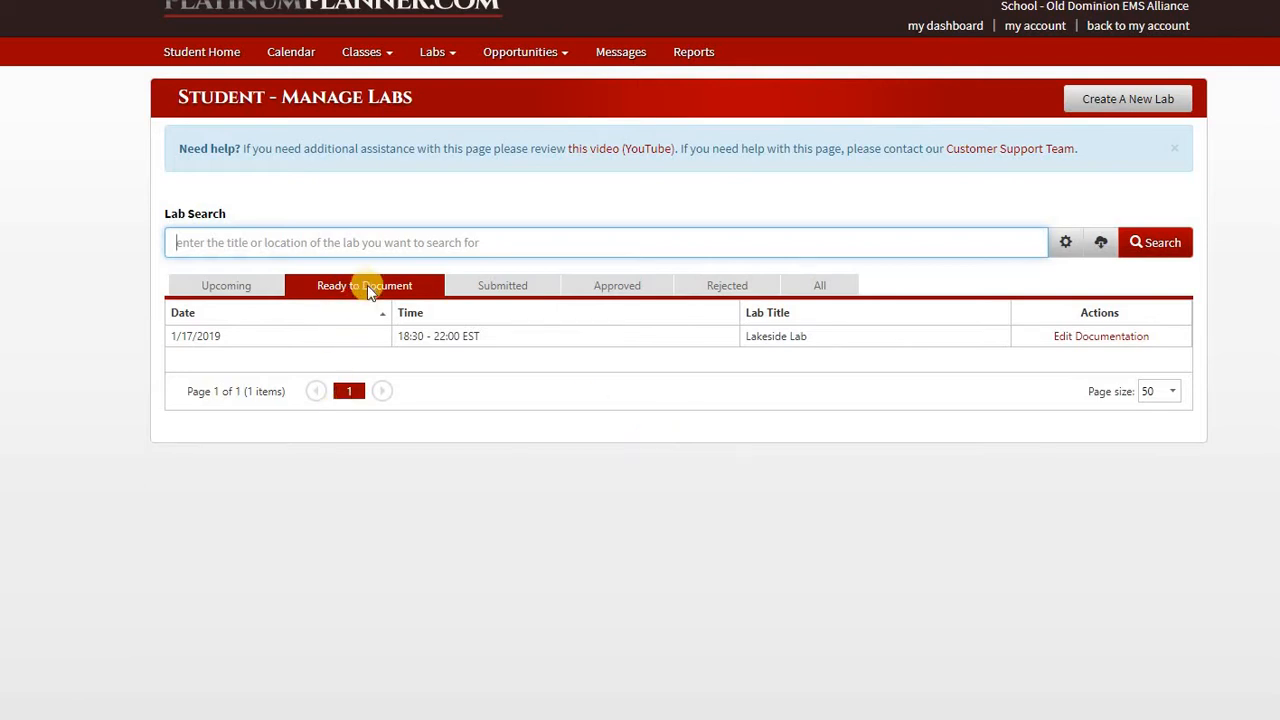
- Review the lab lists by status: upcoming, ready to document, submitted, approved and rejected
left_click(231, 289)
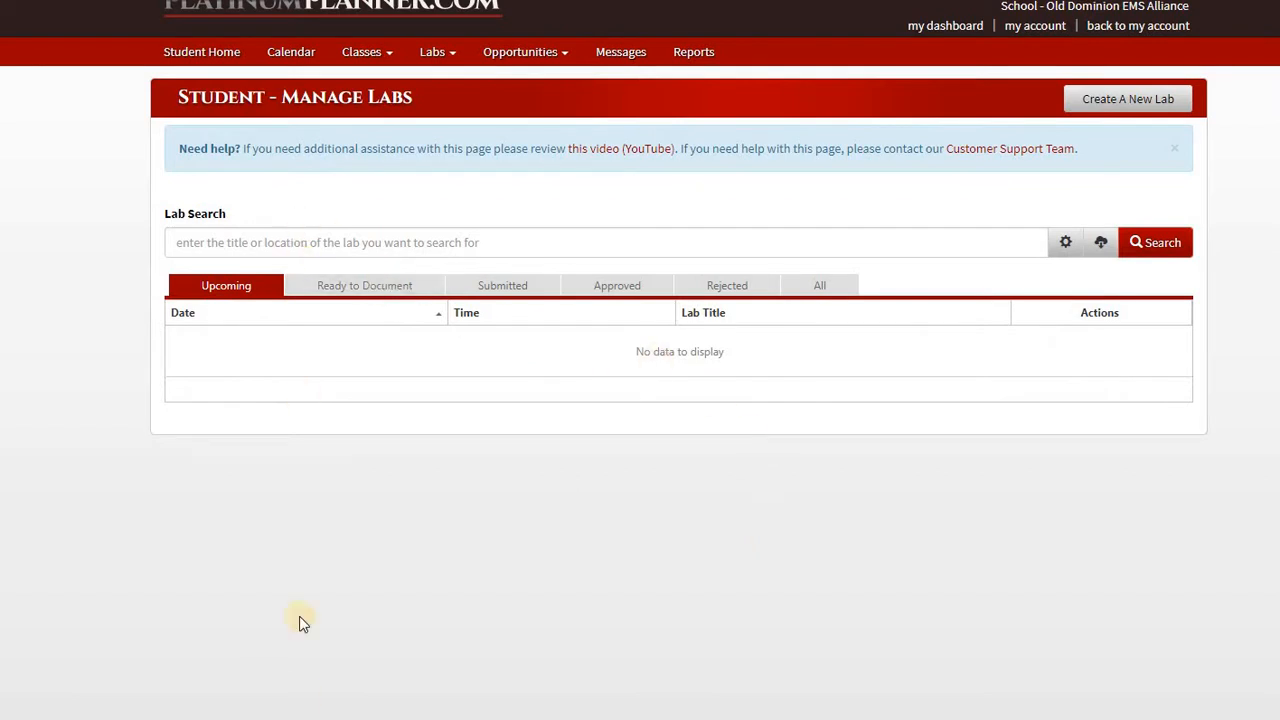
left_click(367, 288)
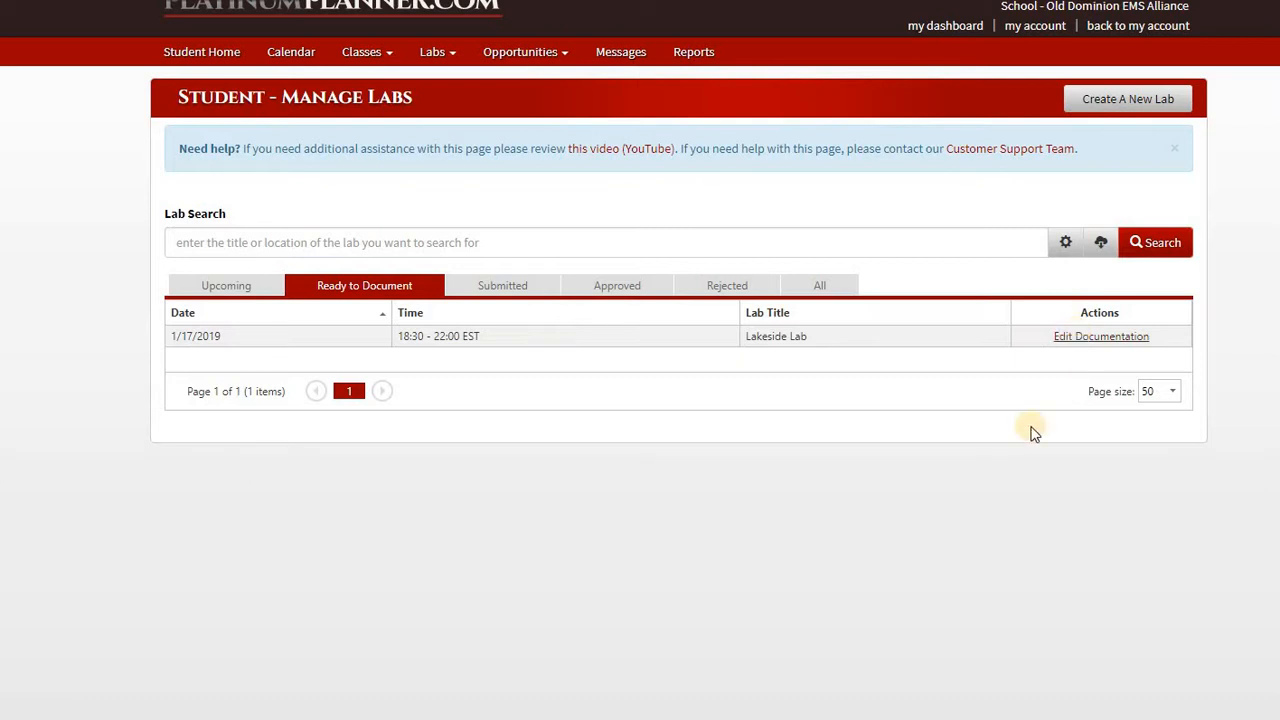
left_click(503, 286)
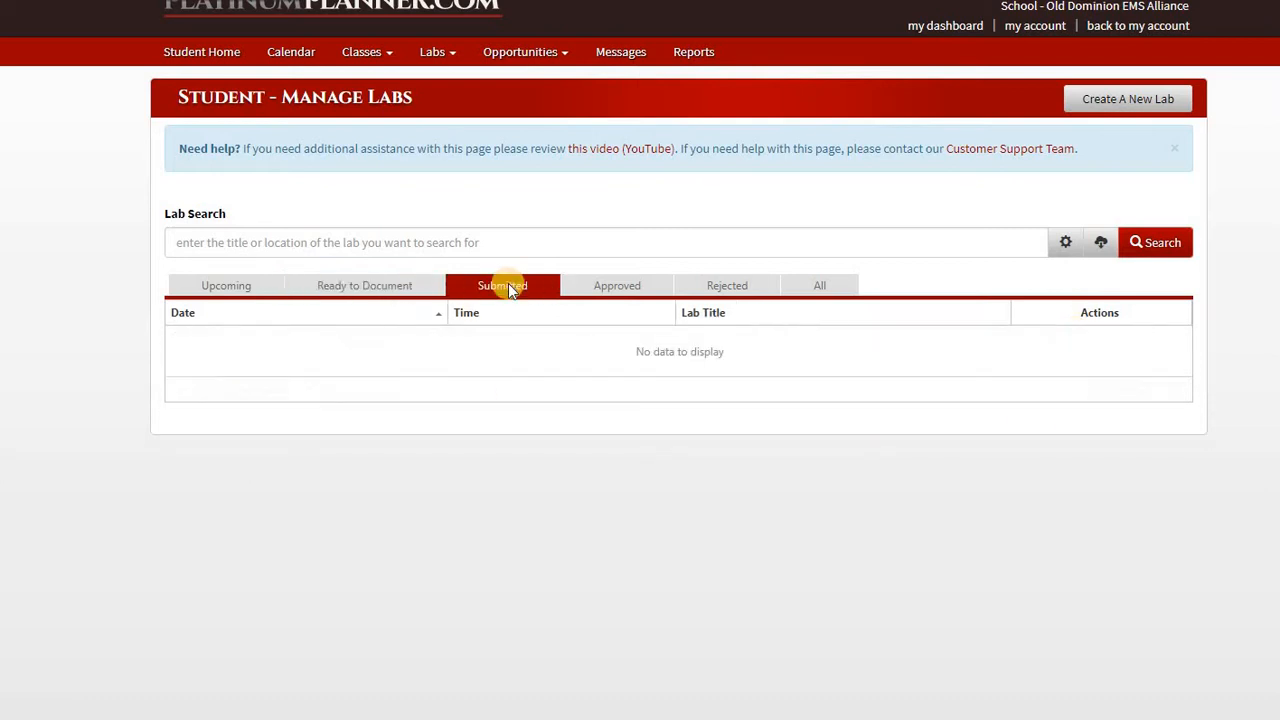
left_click(612, 286)
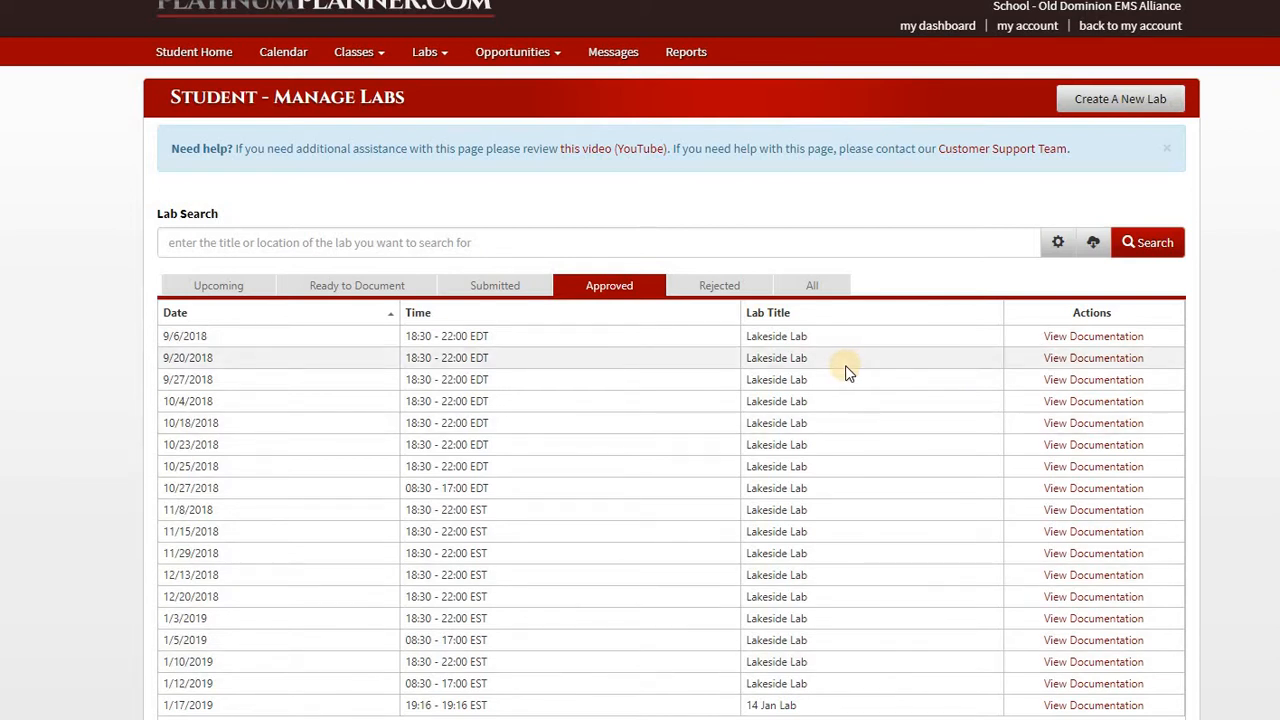
left_click(738, 291)
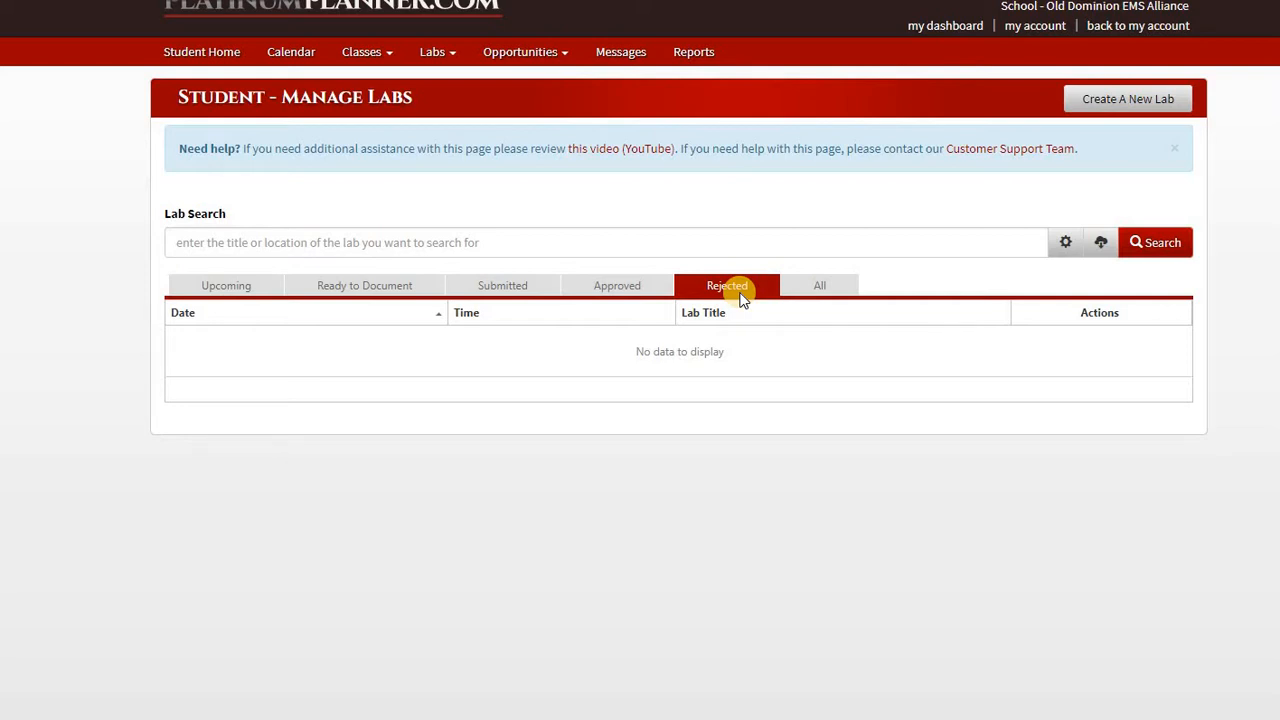
- Open the documentation of the ready-to-document Lakeside Lab dated 1/17/2019 for editing and bring up its skill selection
left_click(388, 285)
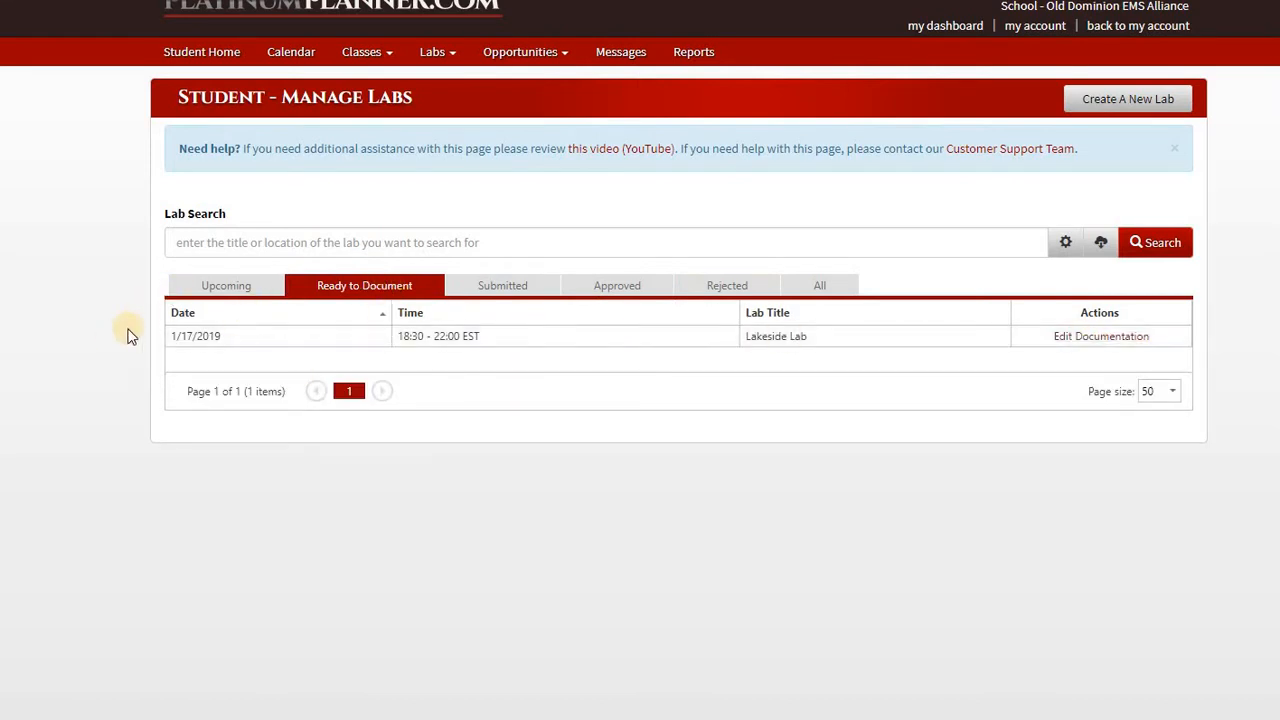
left_click(1120, 336)
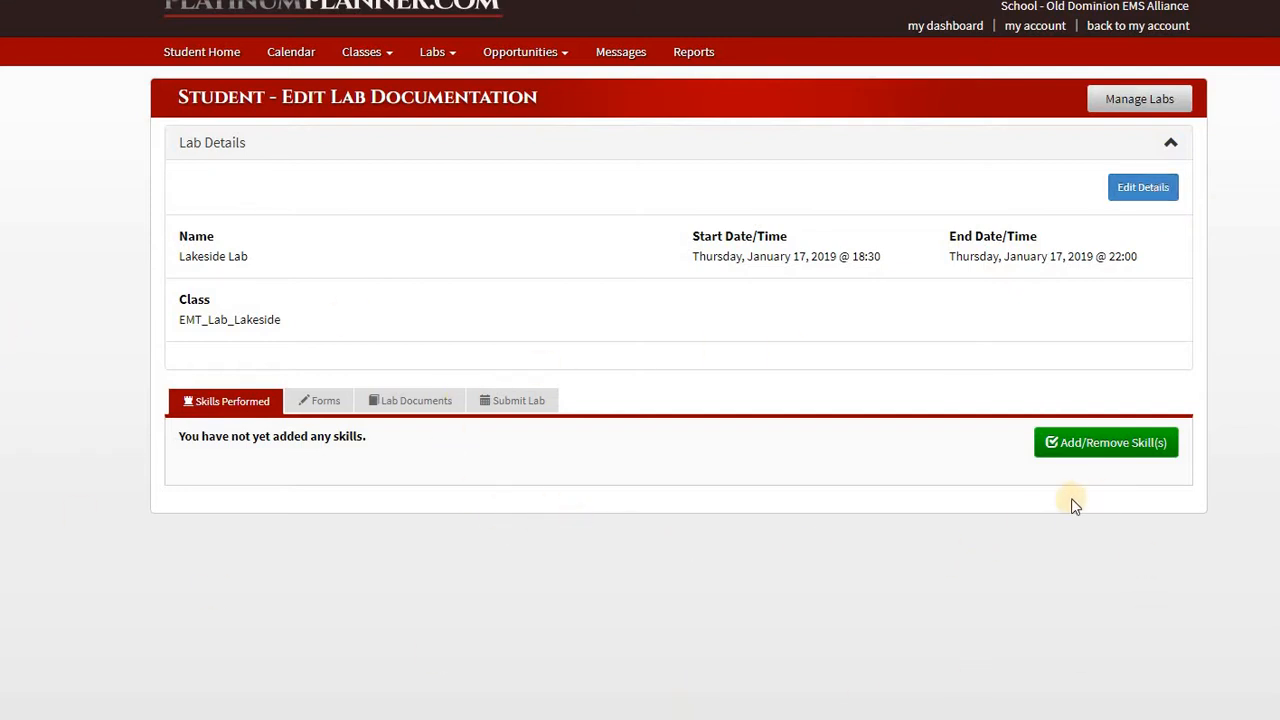
left_click(1102, 458)
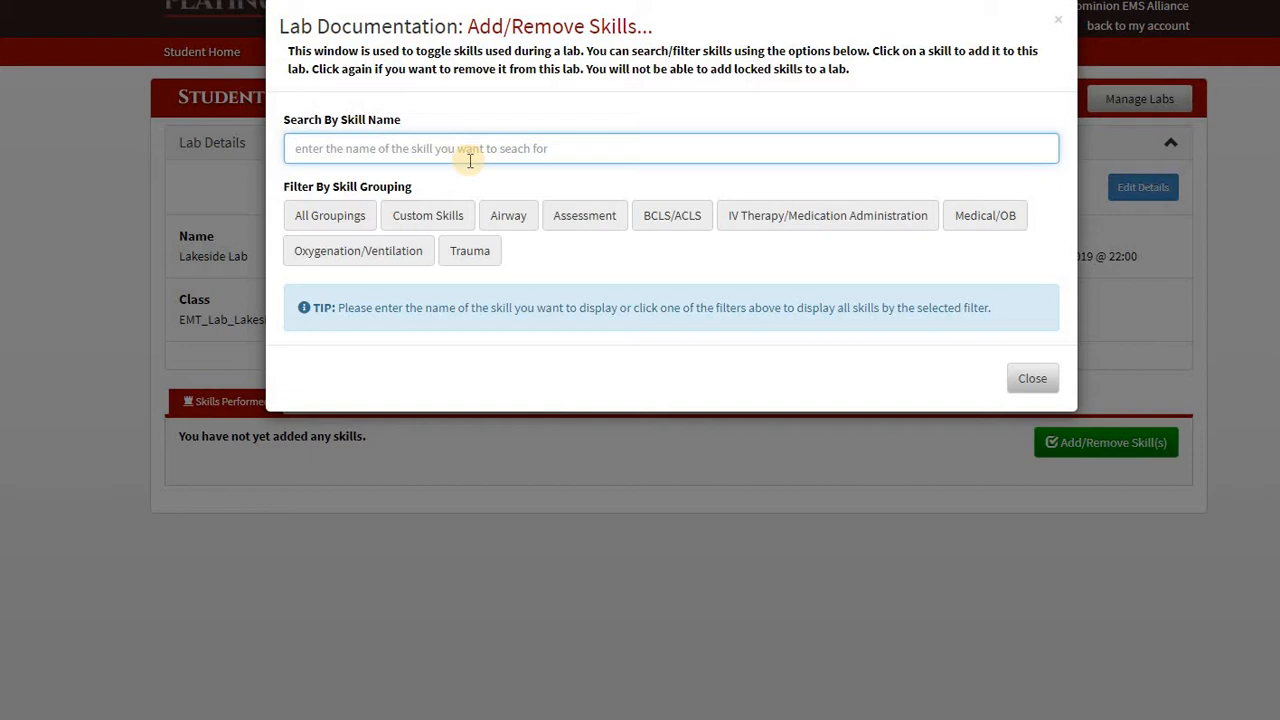
- Search the skills for "bloo", compare the All Groupings and Custom Skills filters, and close the skill selection
type("bloo")
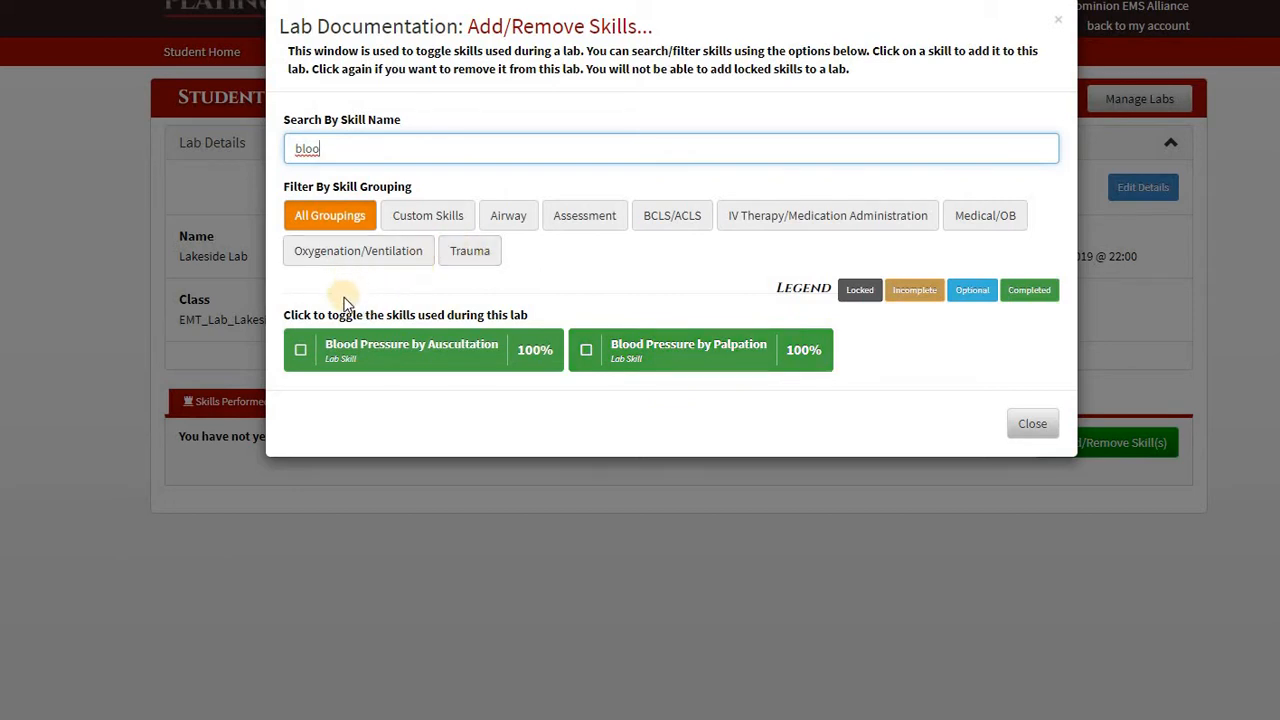
left_click(330, 217)
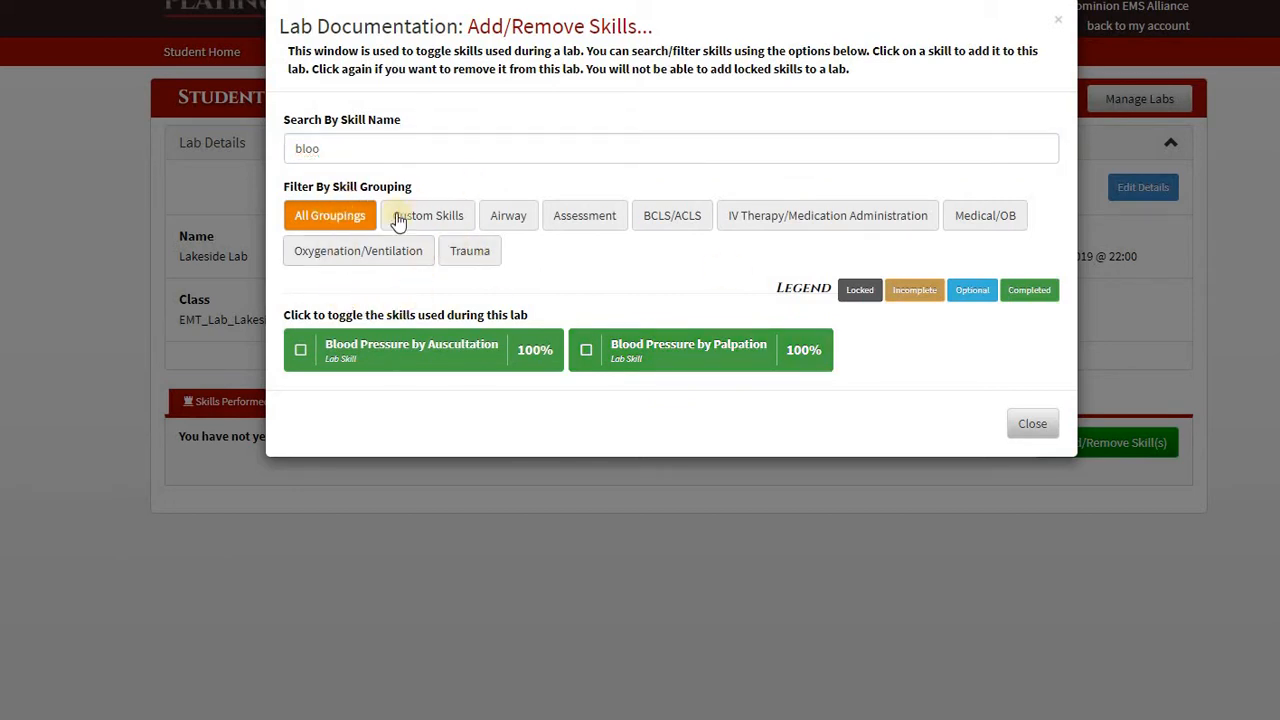
left_click(683, 229)
left_click(428, 226)
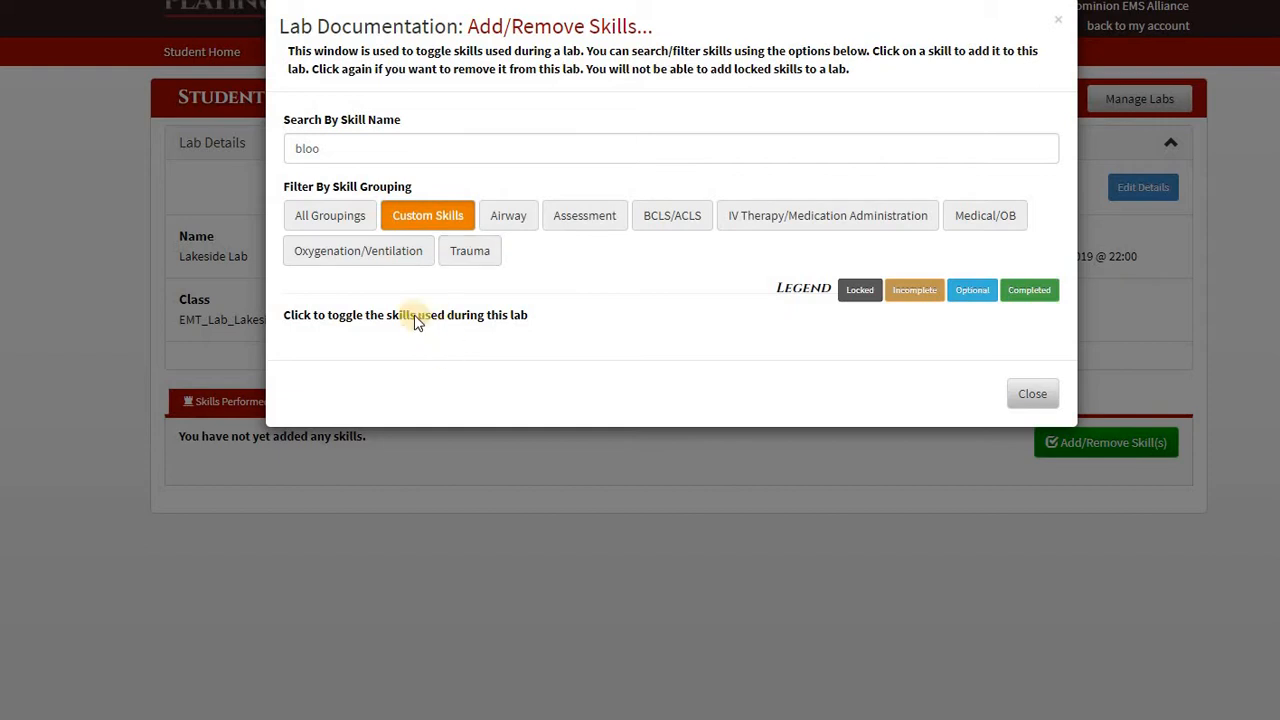
left_click(347, 220)
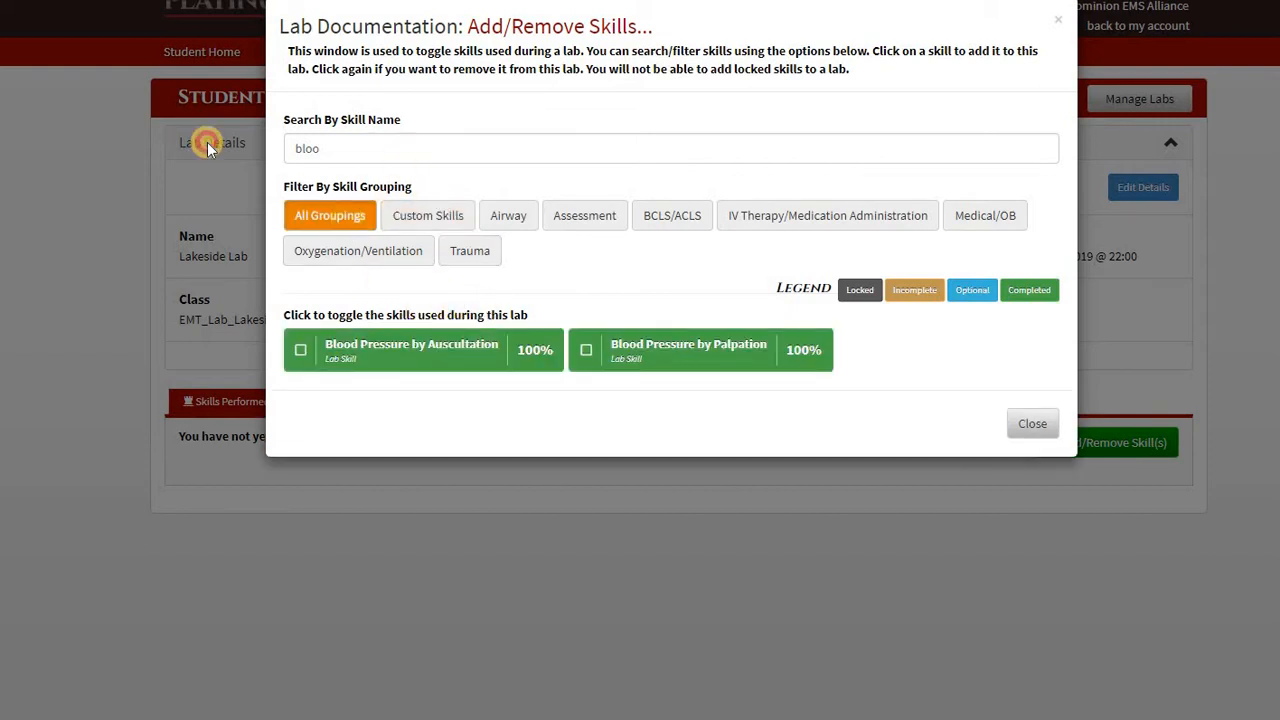
left_click(206, 383)
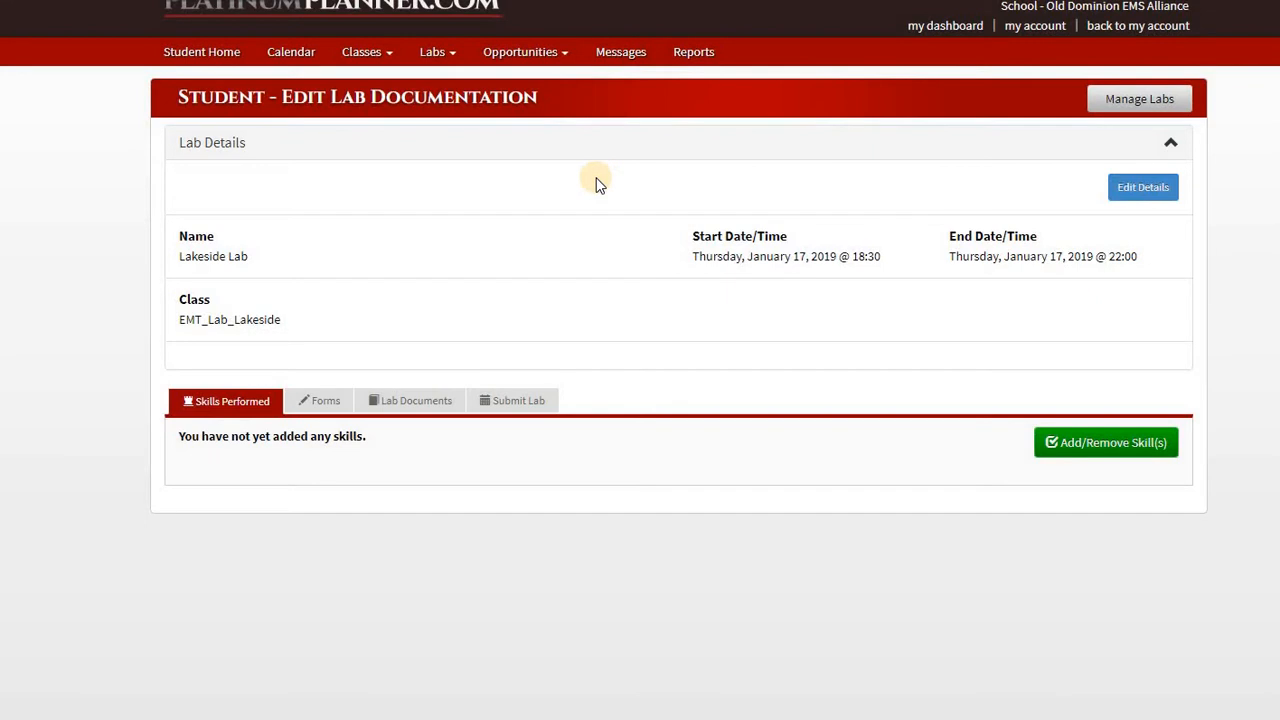
- Reopen the lab's skill selection and search the skills for "trac"
left_click(1080, 440)
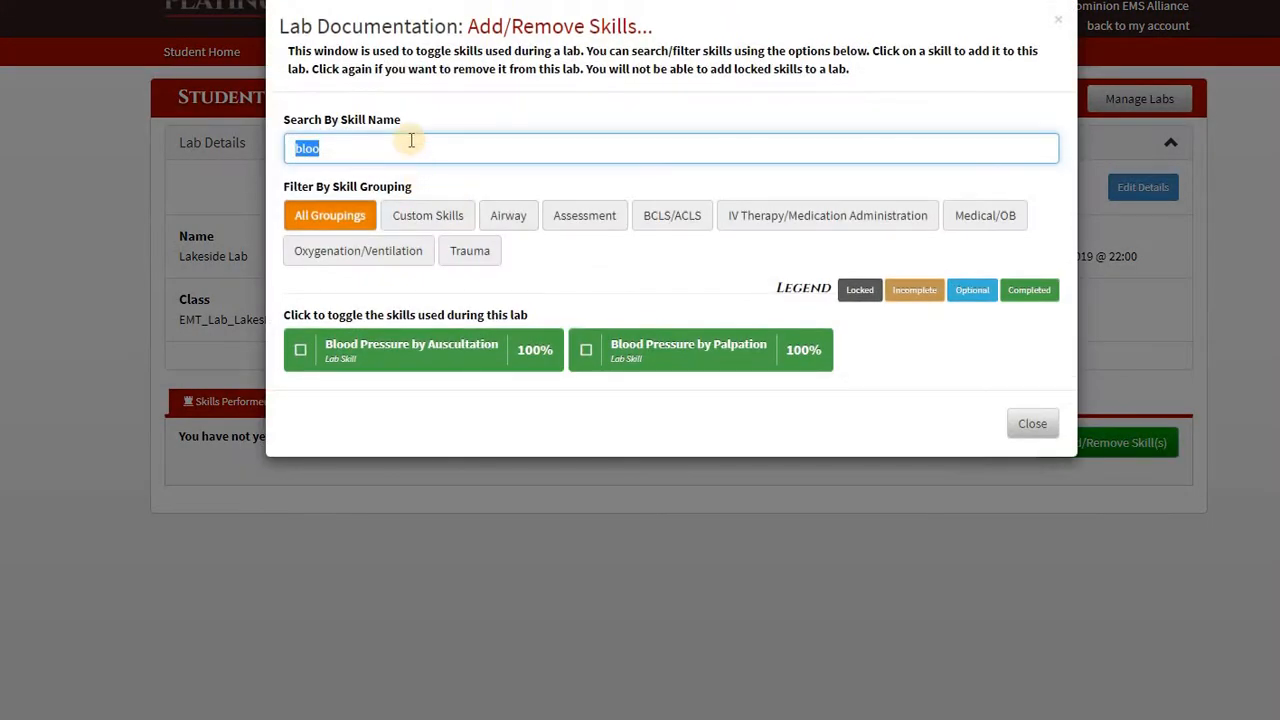
type("trac")
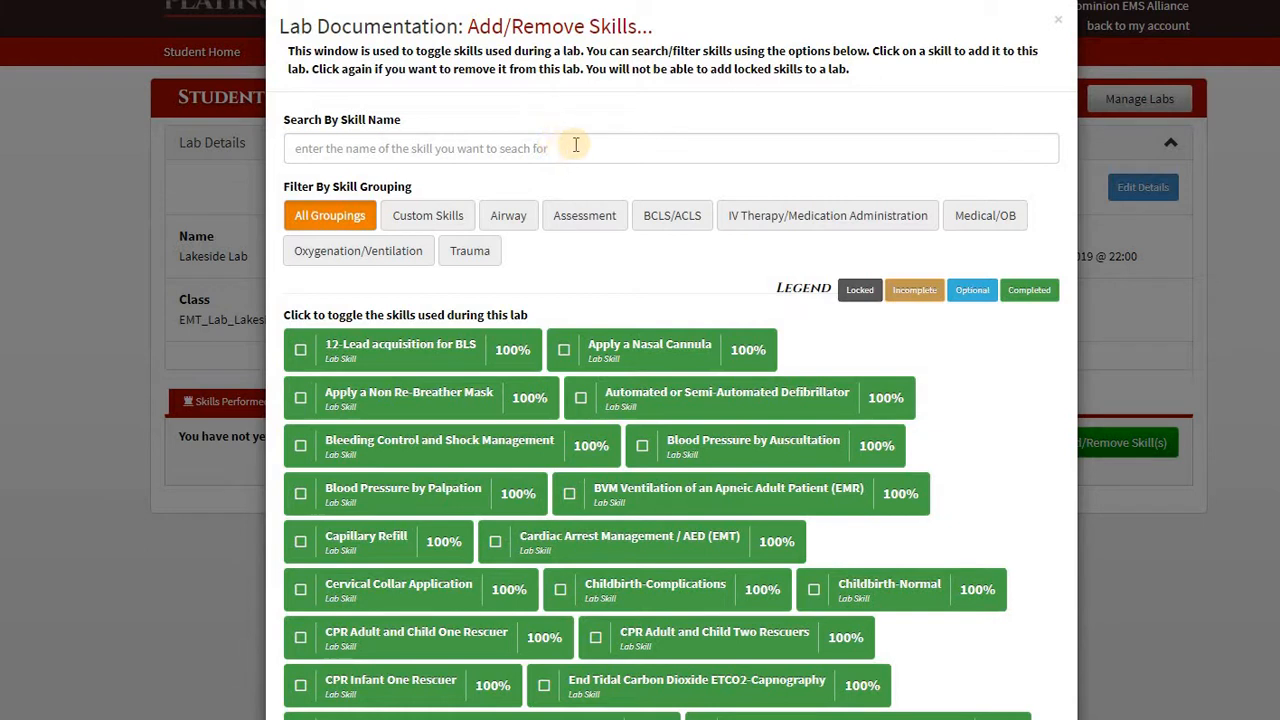
- Add 12-Lead acquisition for BLS, Apply a Nasal Cannula and Oxygen Administration by Non-Rebreather Mask (EMT) to the lab from the full skill list
scroll(940, 400, "down", 1)
scroll(940, 395, "down", 1)
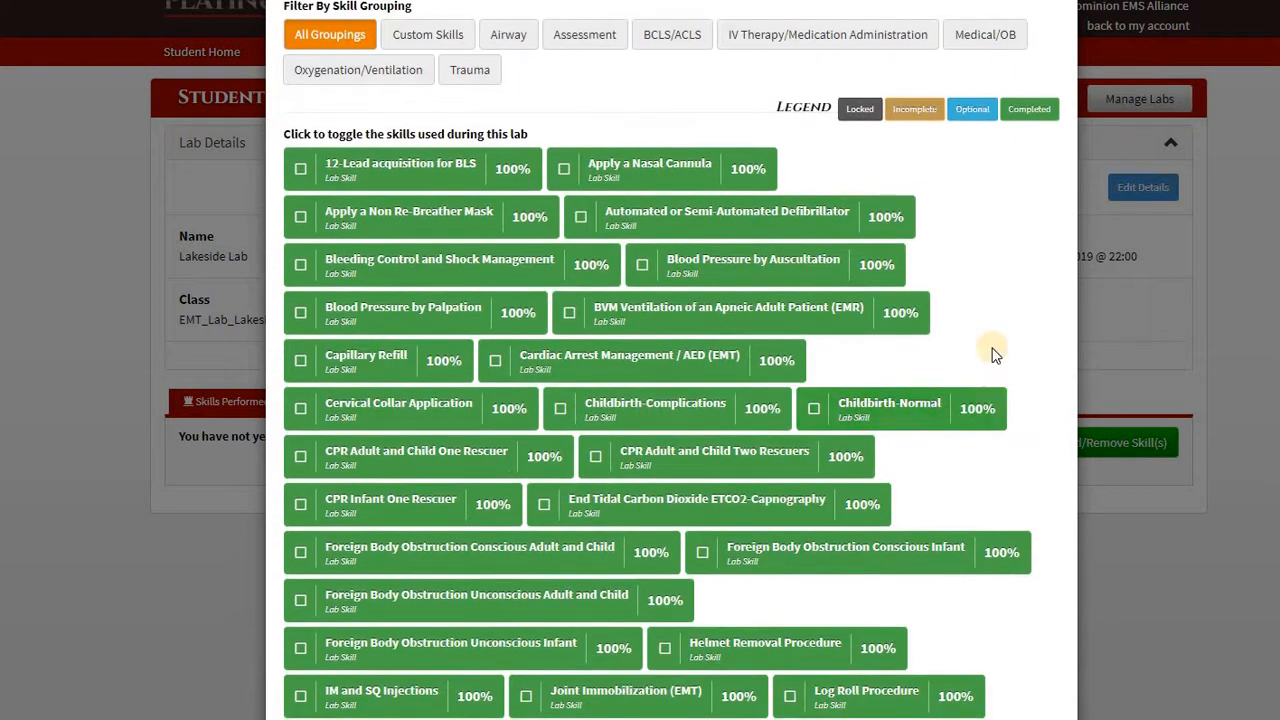
left_click(382, 178)
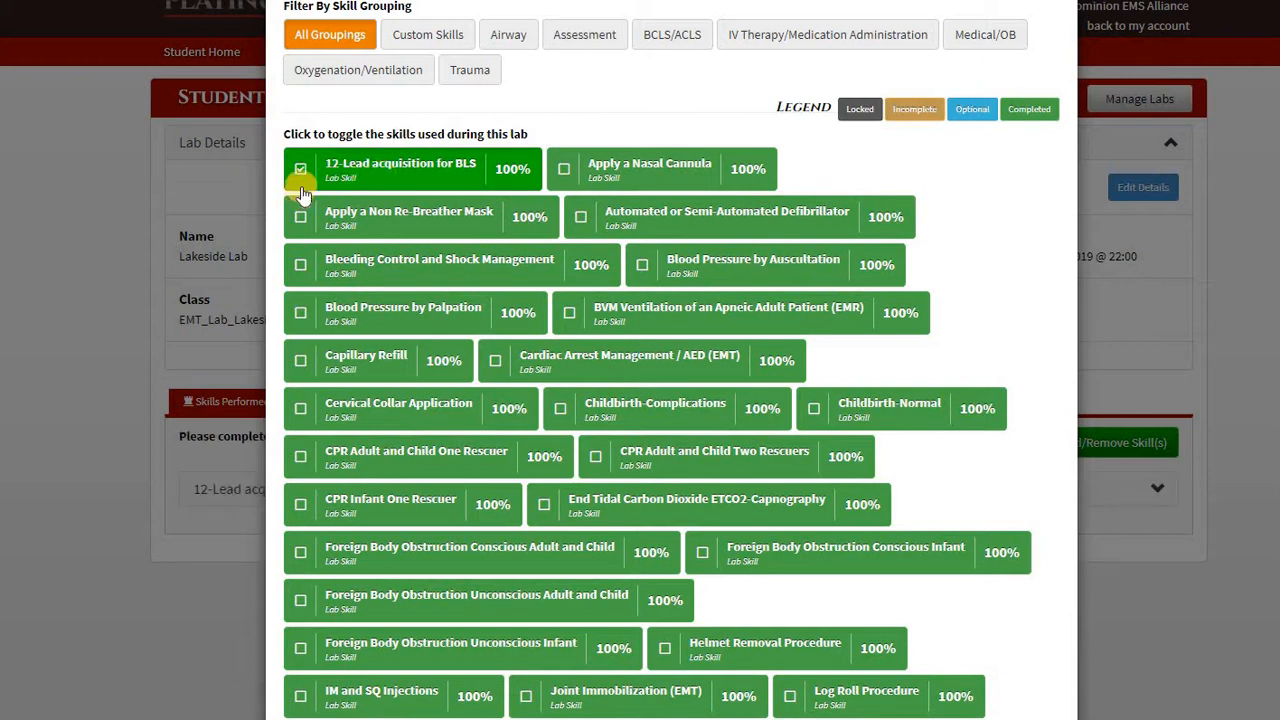
left_click(650, 175)
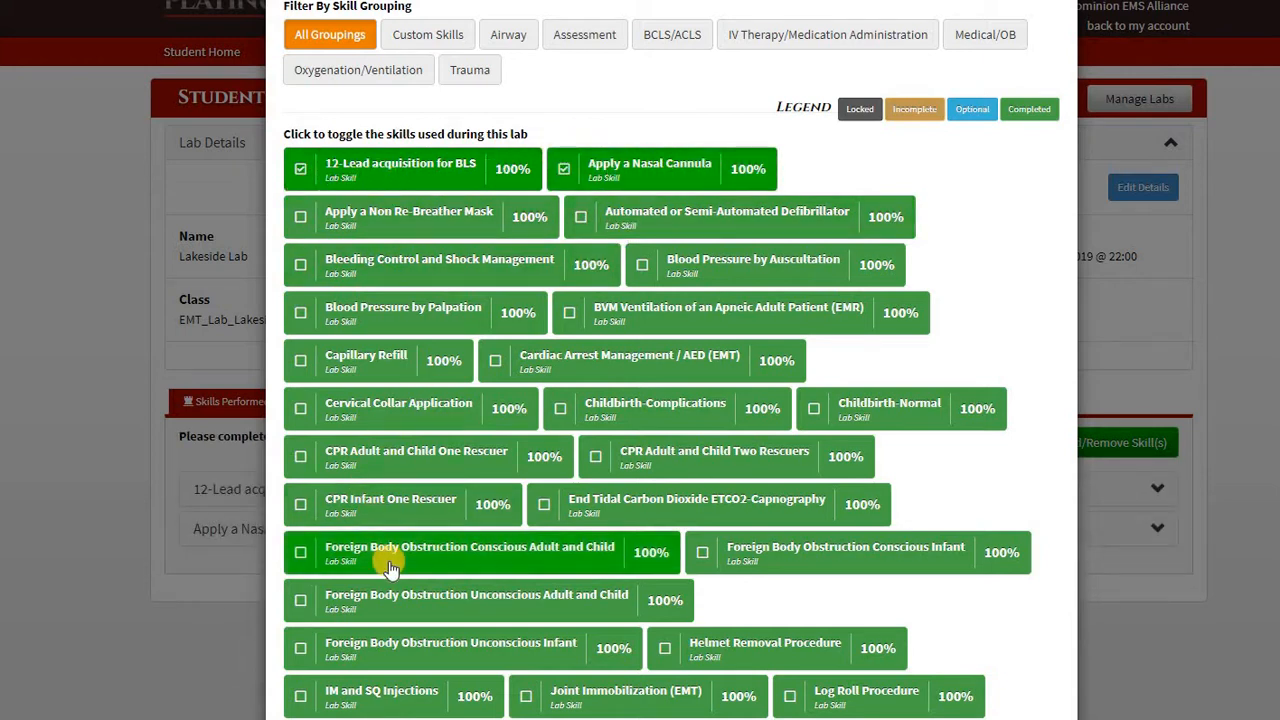
scroll(505, 527, "down", 3)
scroll(507, 537, "down", 1)
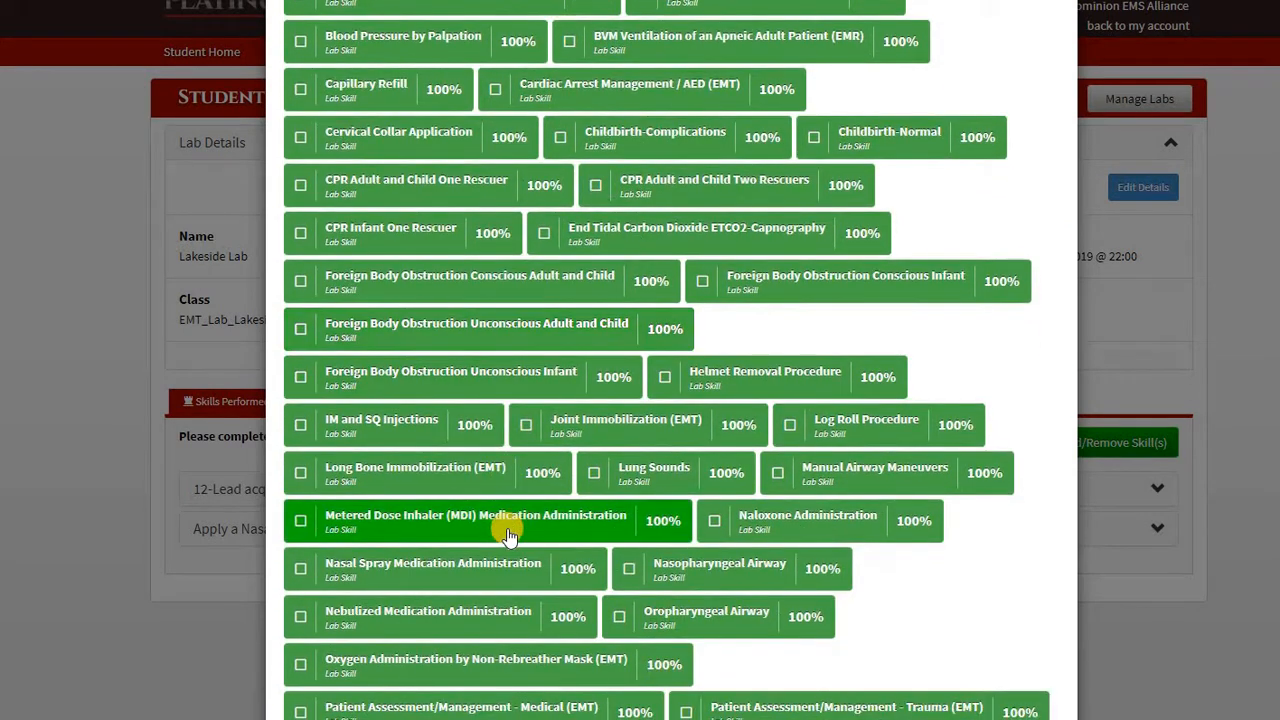
scroll(507, 537, "down", 2)
left_click(494, 571)
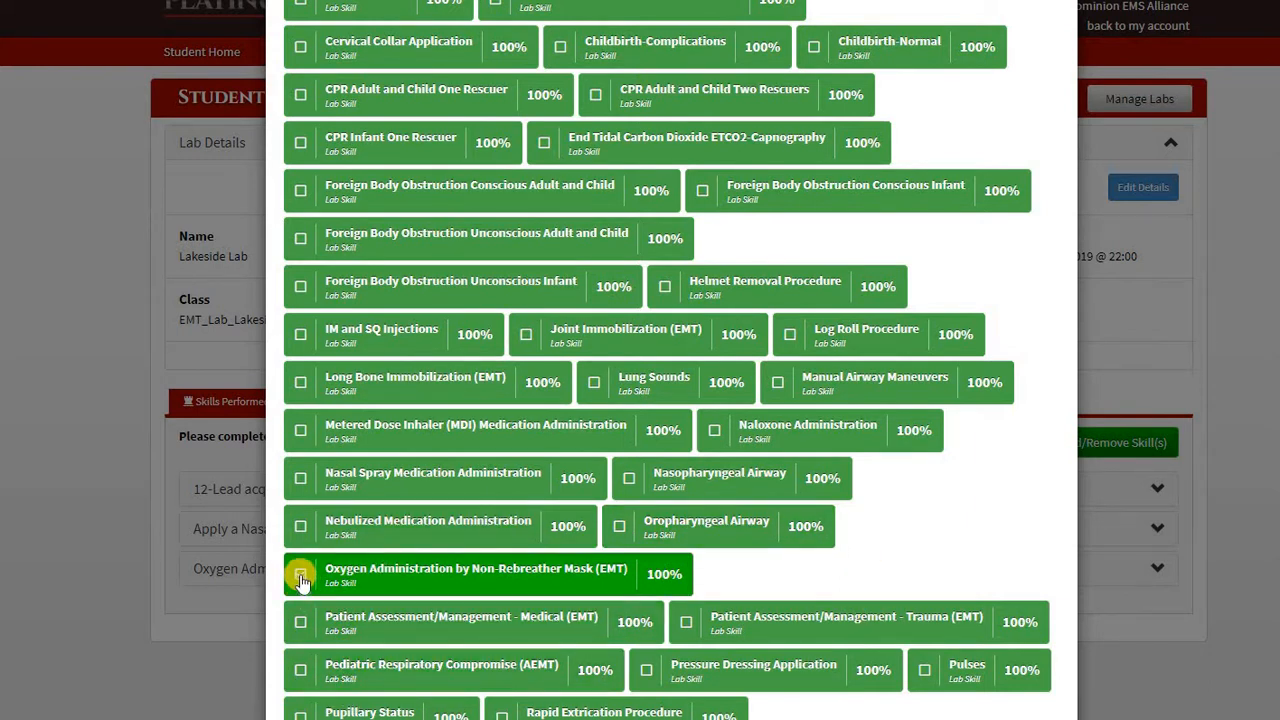
- Look through the full list of available skills and close the skill selection
scroll(535, 557, "up", 5)
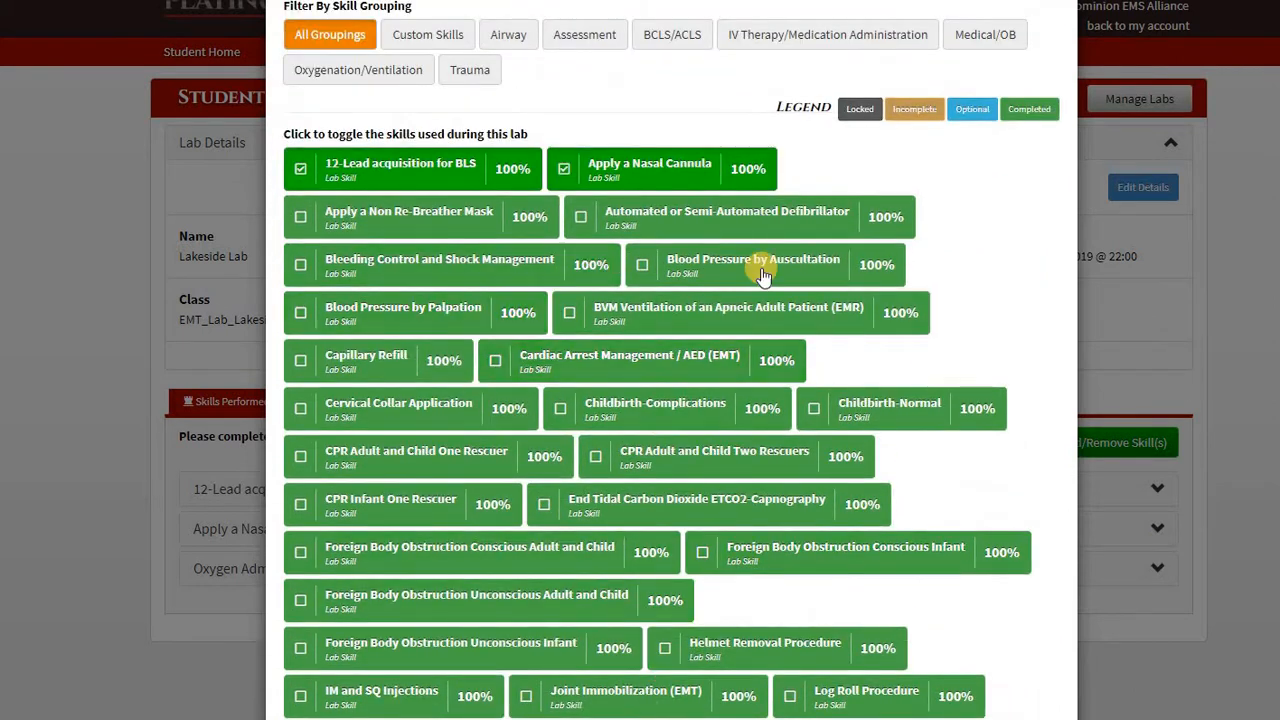
scroll(729, 563, "down", 1)
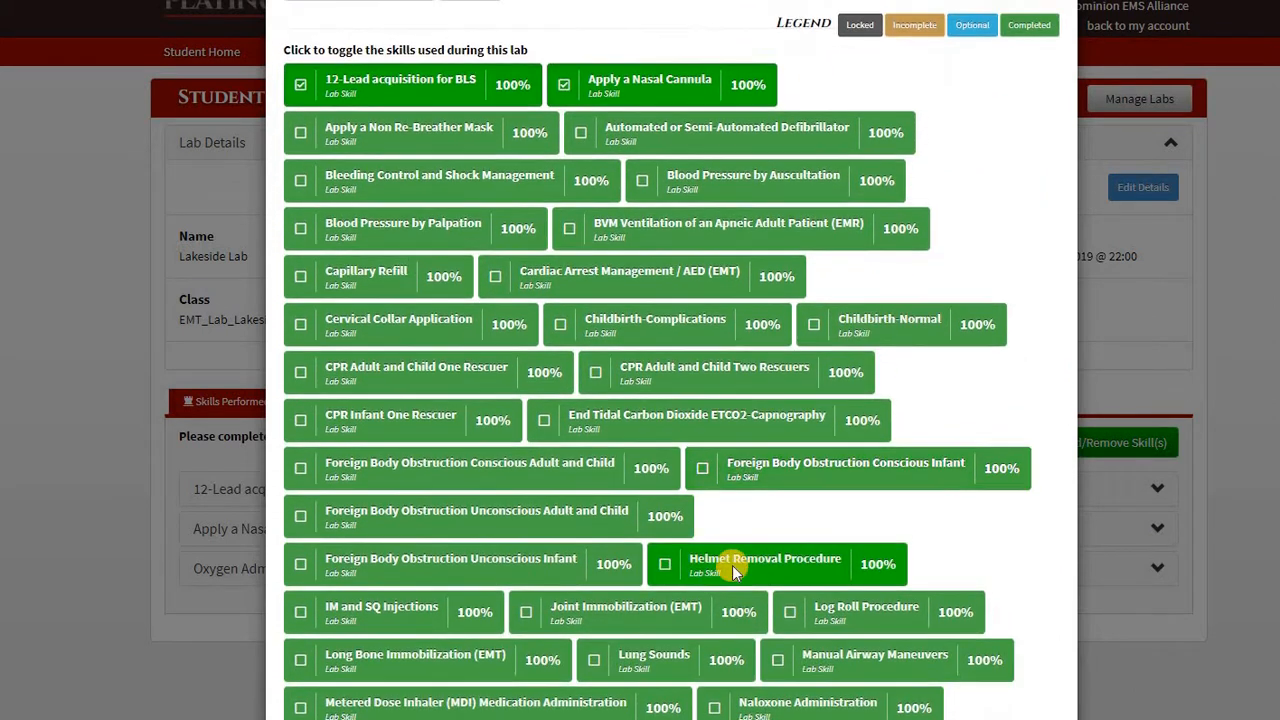
scroll(729, 563, "up", 3)
scroll(760, 540, "down", 8)
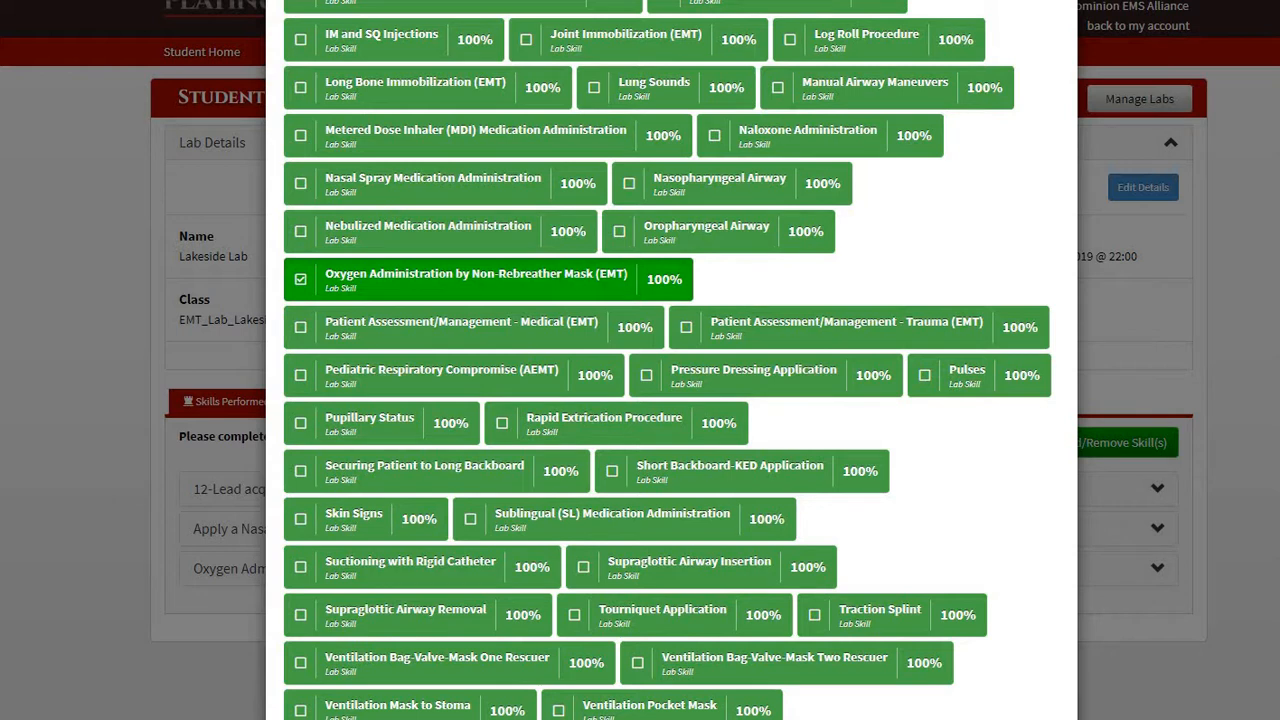
left_click(1006, 671)
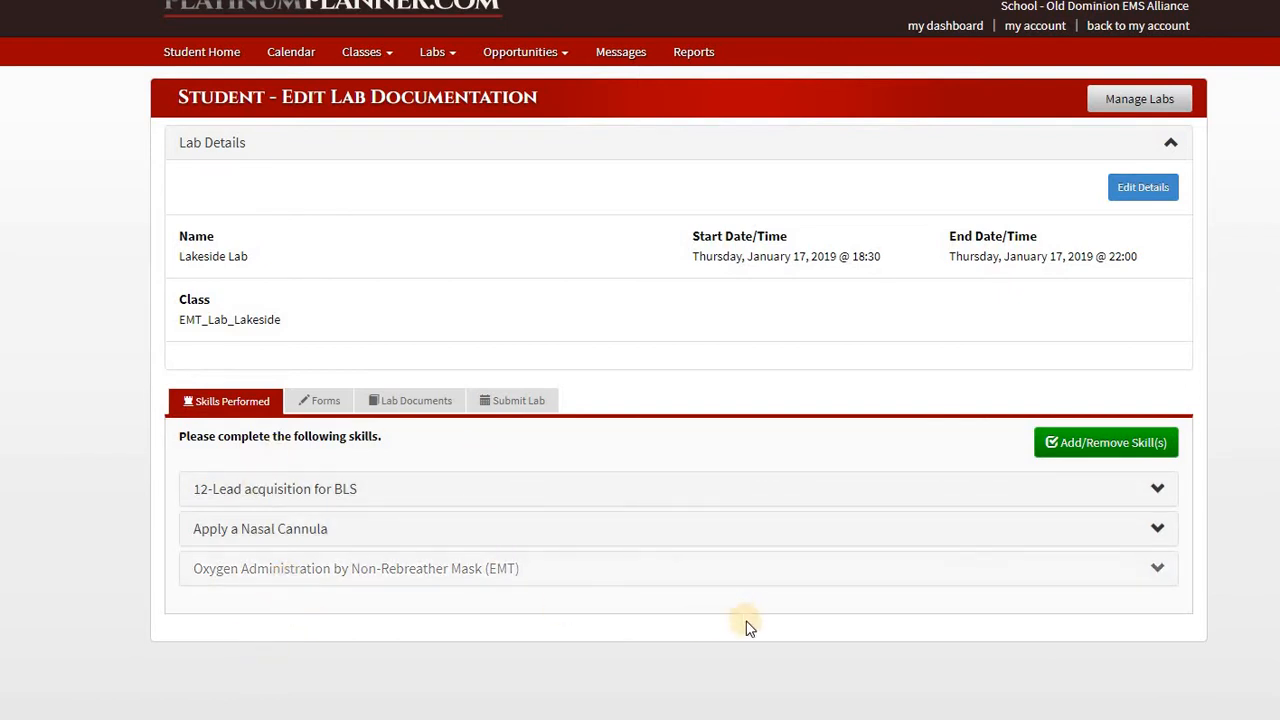
- Reopen the skill selection to check which skills are chosen for the lab, and leave it
left_click(1091, 450)
scroll(553, 275, "down", 2)
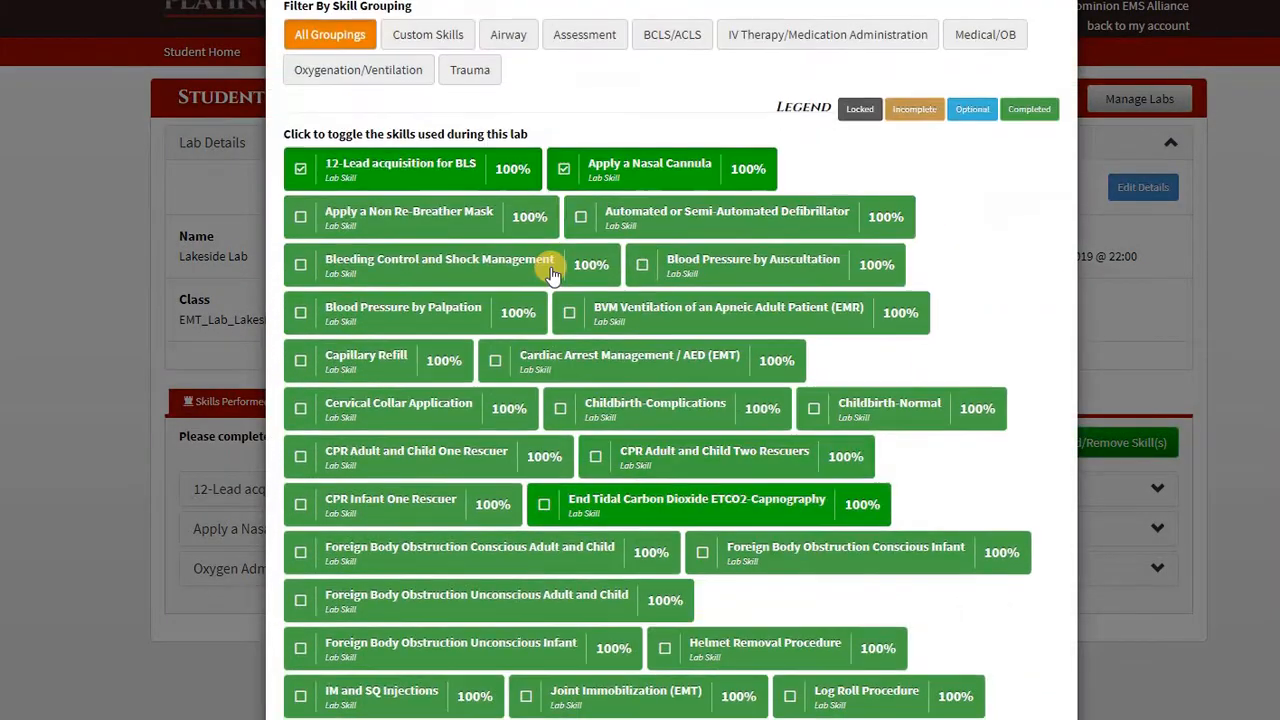
scroll(826, 580, "down", 7)
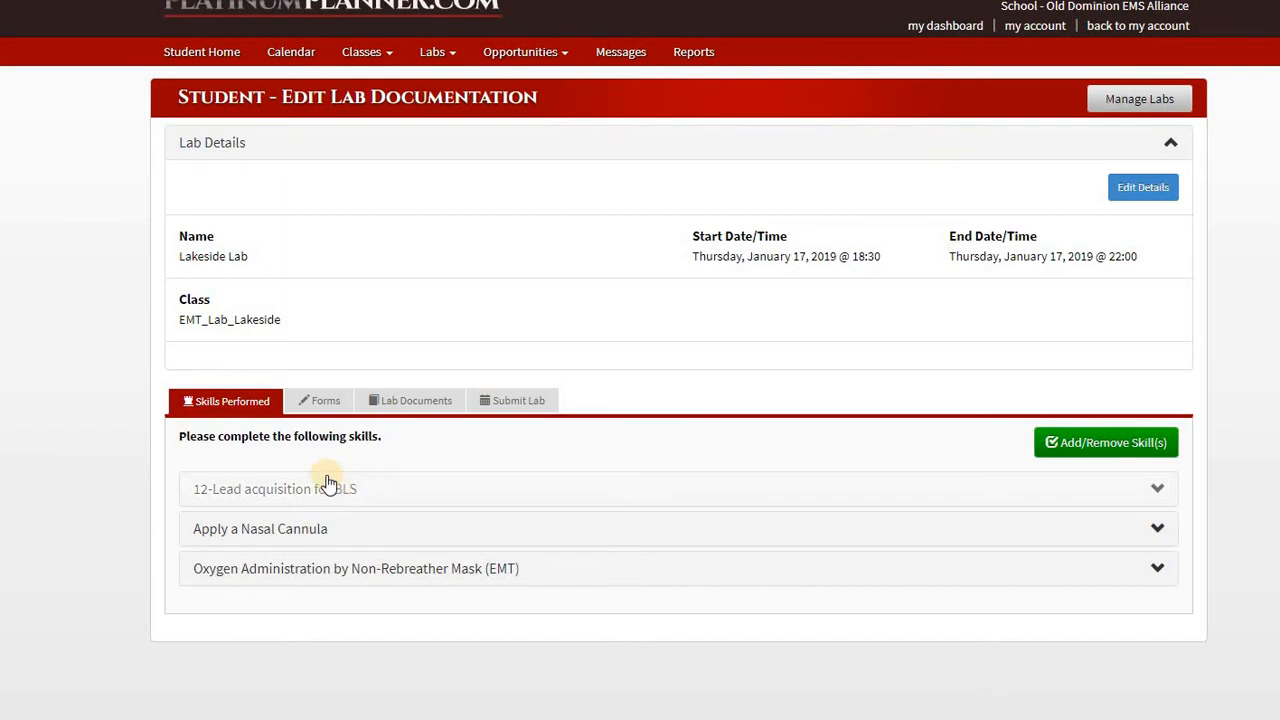
- Start a new attempt for Apply a Nasal Cannula and postpone its required assessment form
left_click(270, 530)
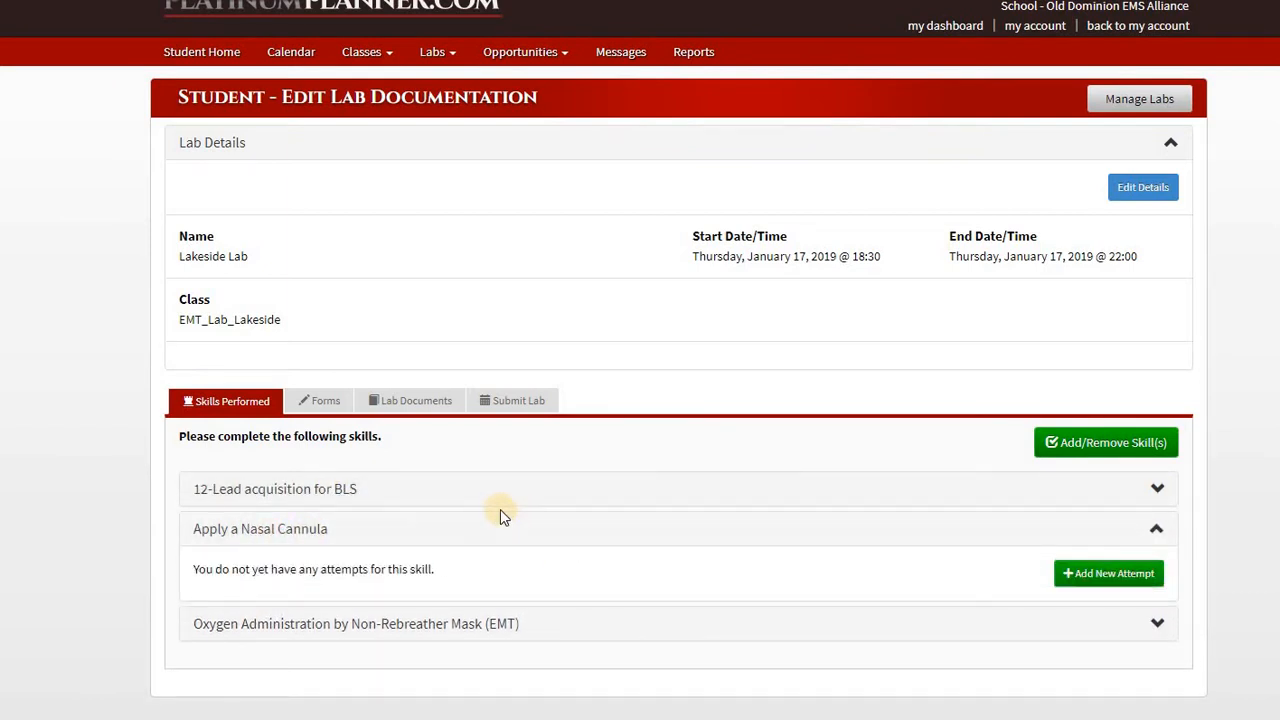
left_click(1104, 577)
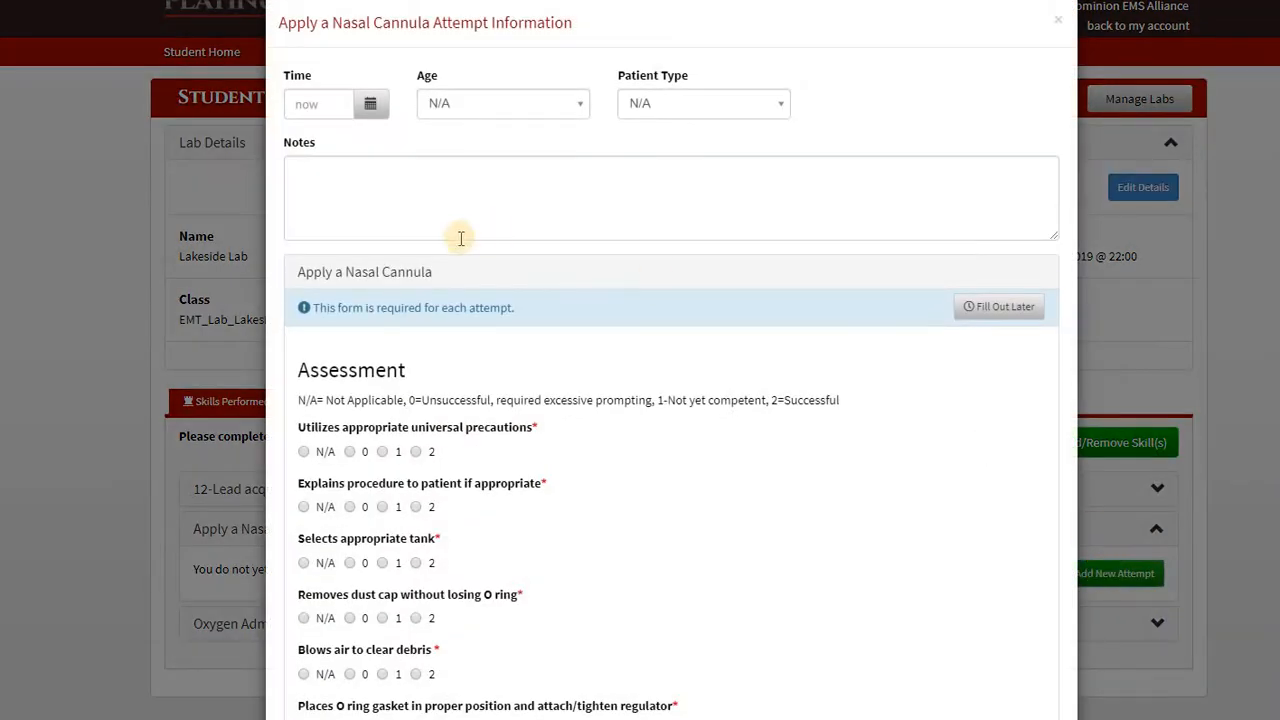
left_click(1002, 309)
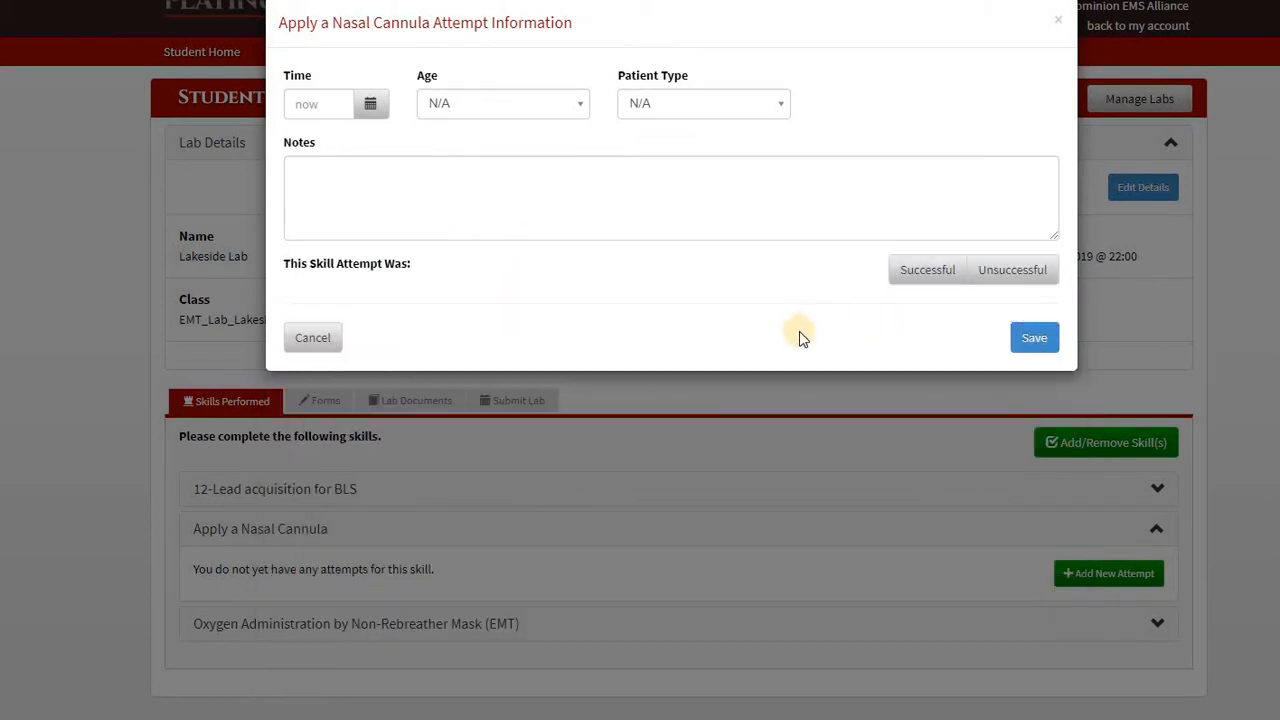
- Set the nasal cannula attempt's time to 18:35:22
left_click(367, 107)
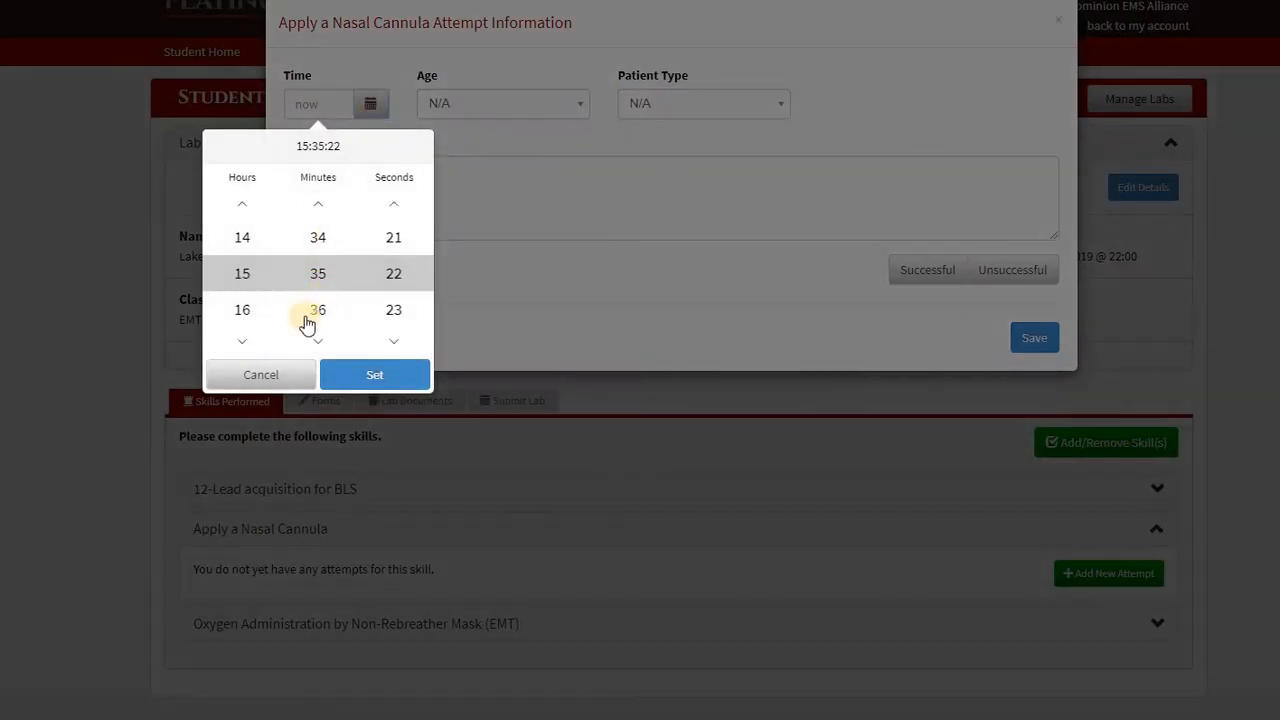
left_click(245, 205)
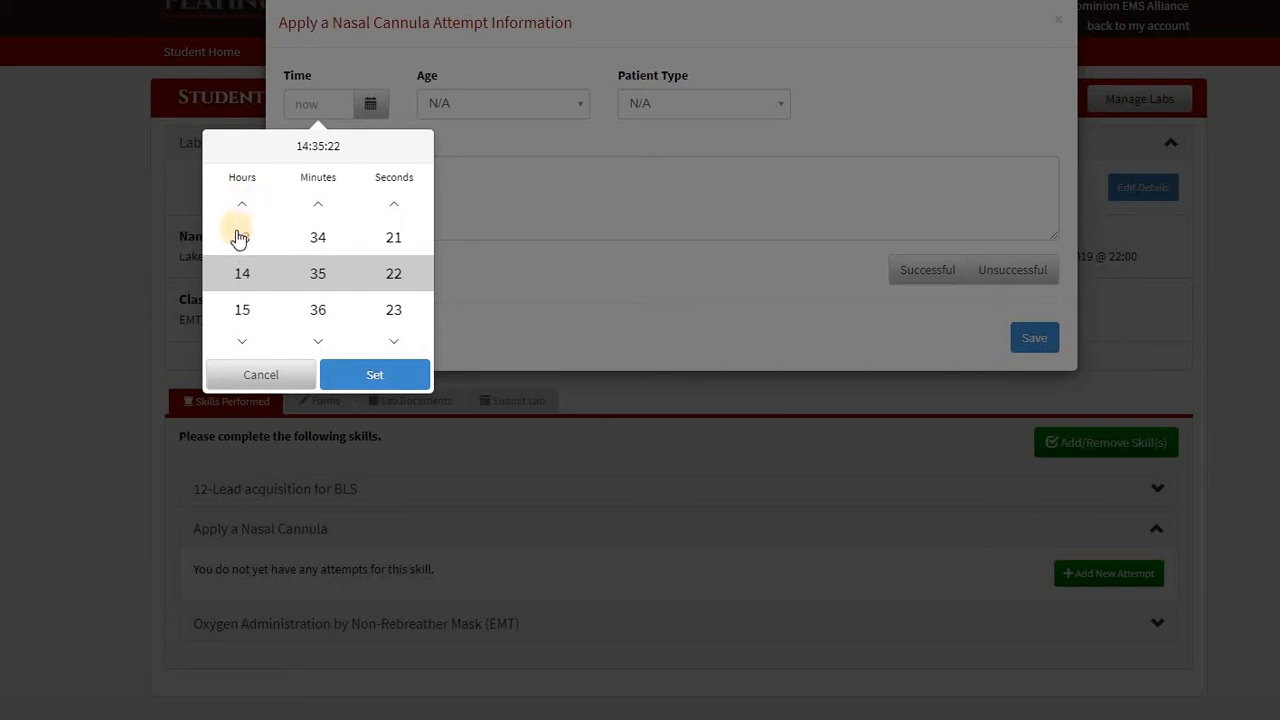
left_click(240, 342)
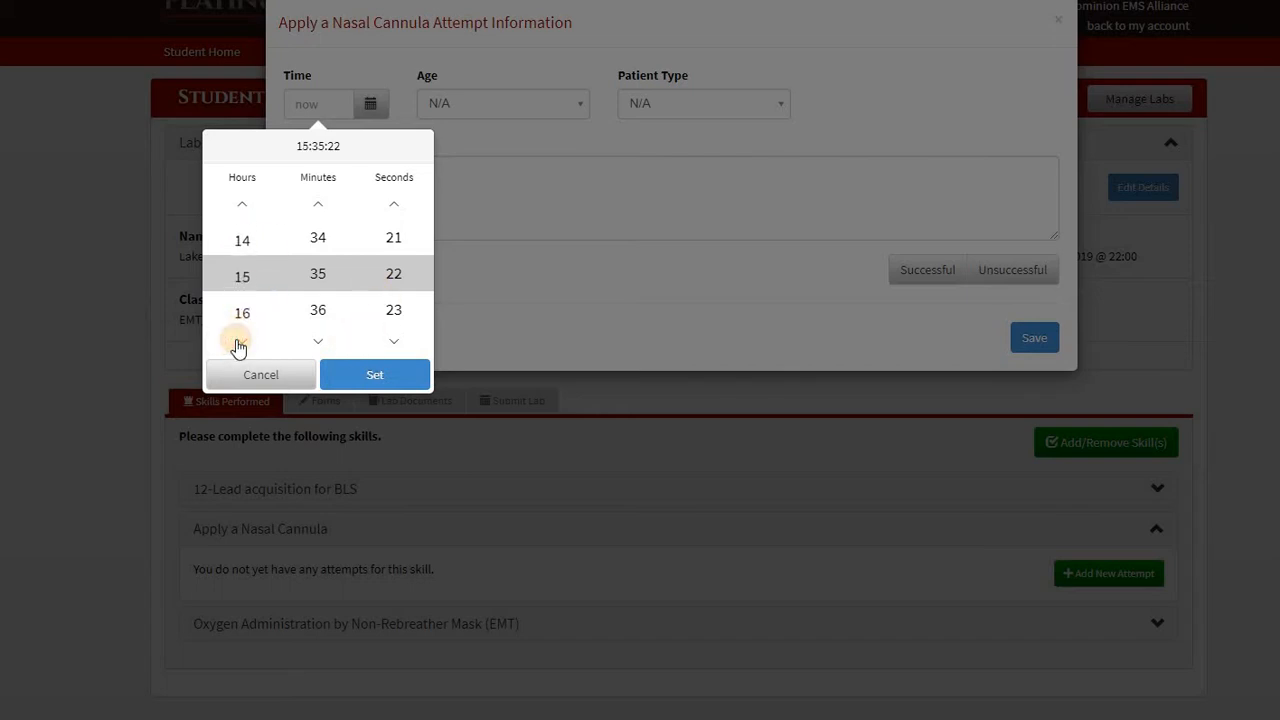
left_click(240, 342)
left_click(240, 342)
left_click(240, 342)
left_click(240, 342)
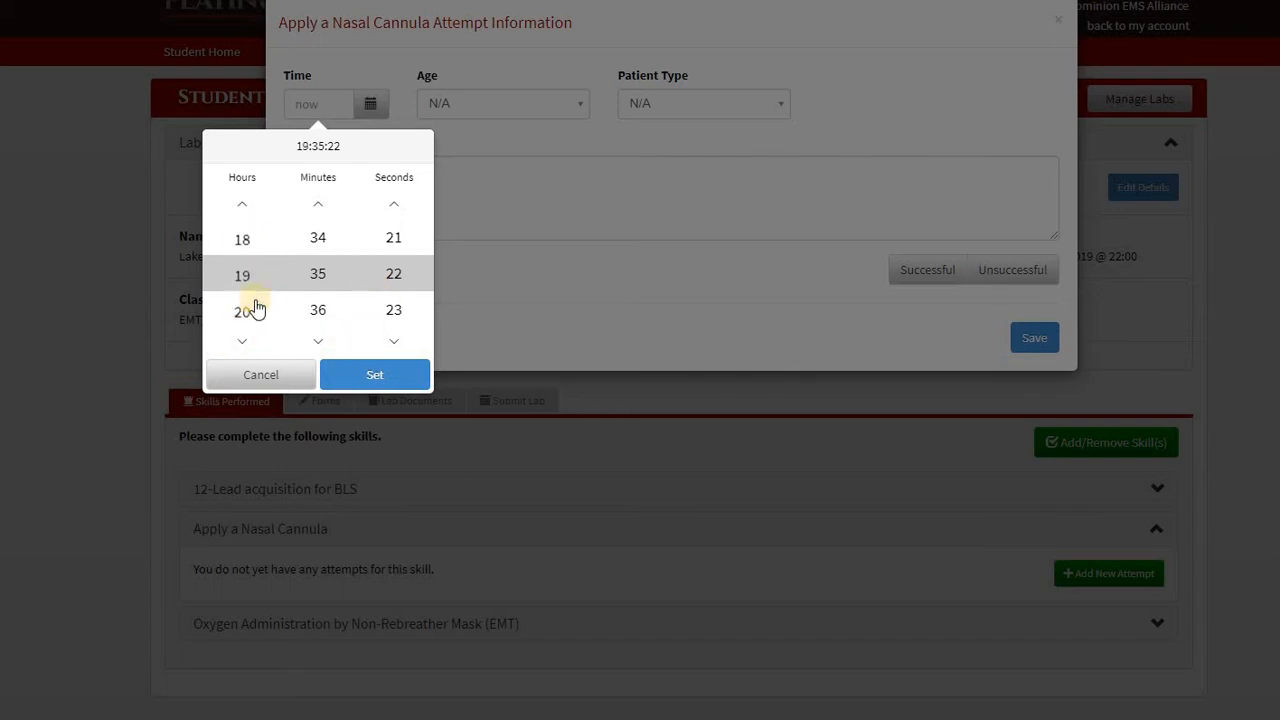
left_click(243, 205)
left_click(393, 385)
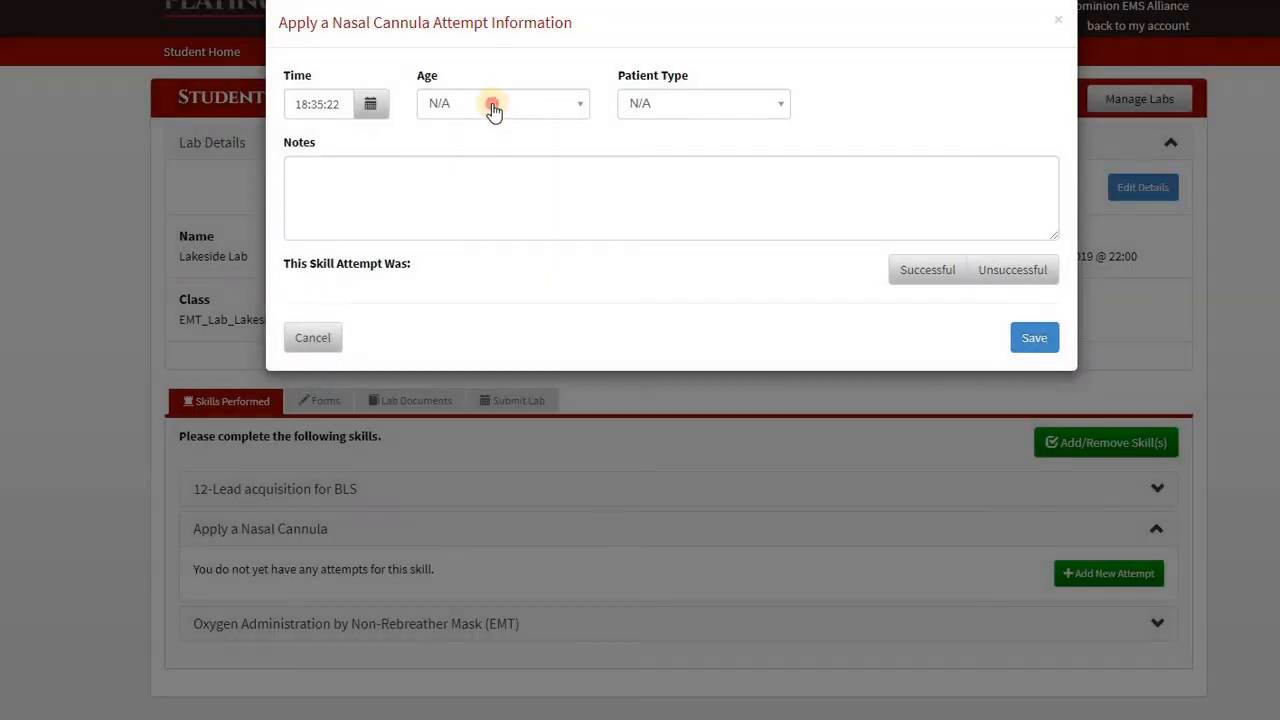
- Complete the attempt with age Adult, patient type Live and a note about applying the NC to the instructor, and save it as Successful
left_click(493, 110)
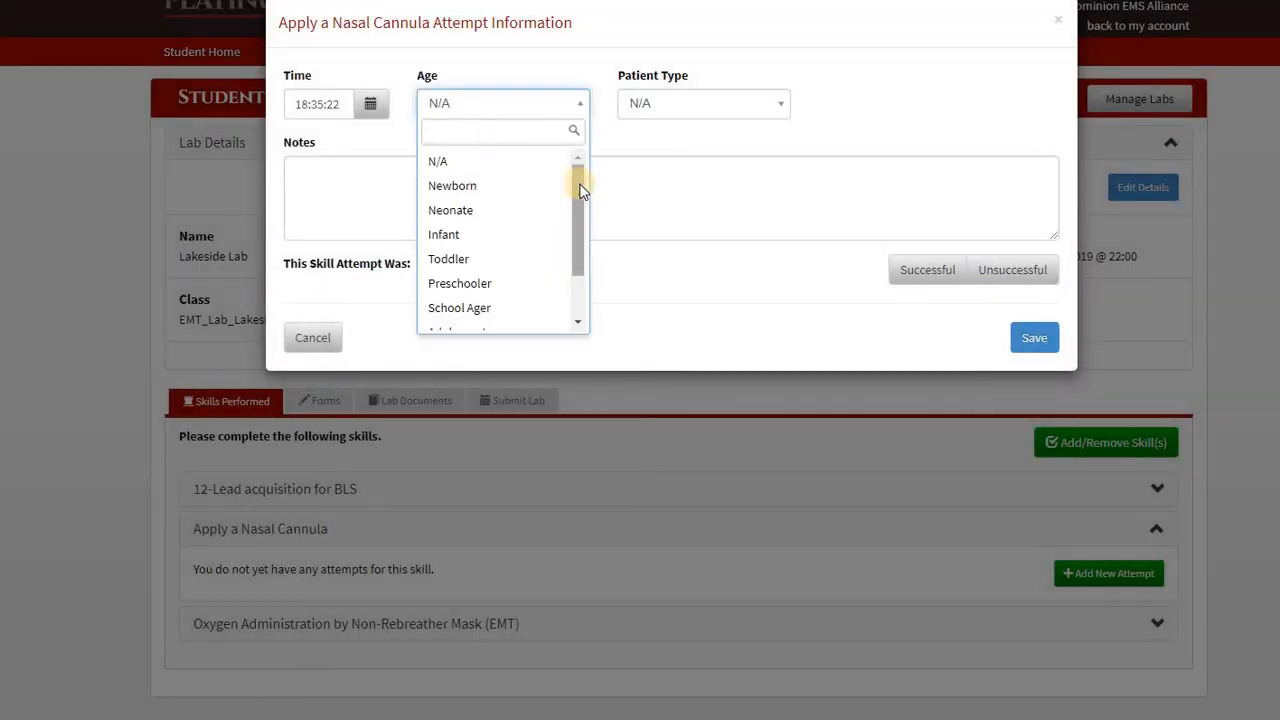
left_click_drag(583, 191, 543, 294)
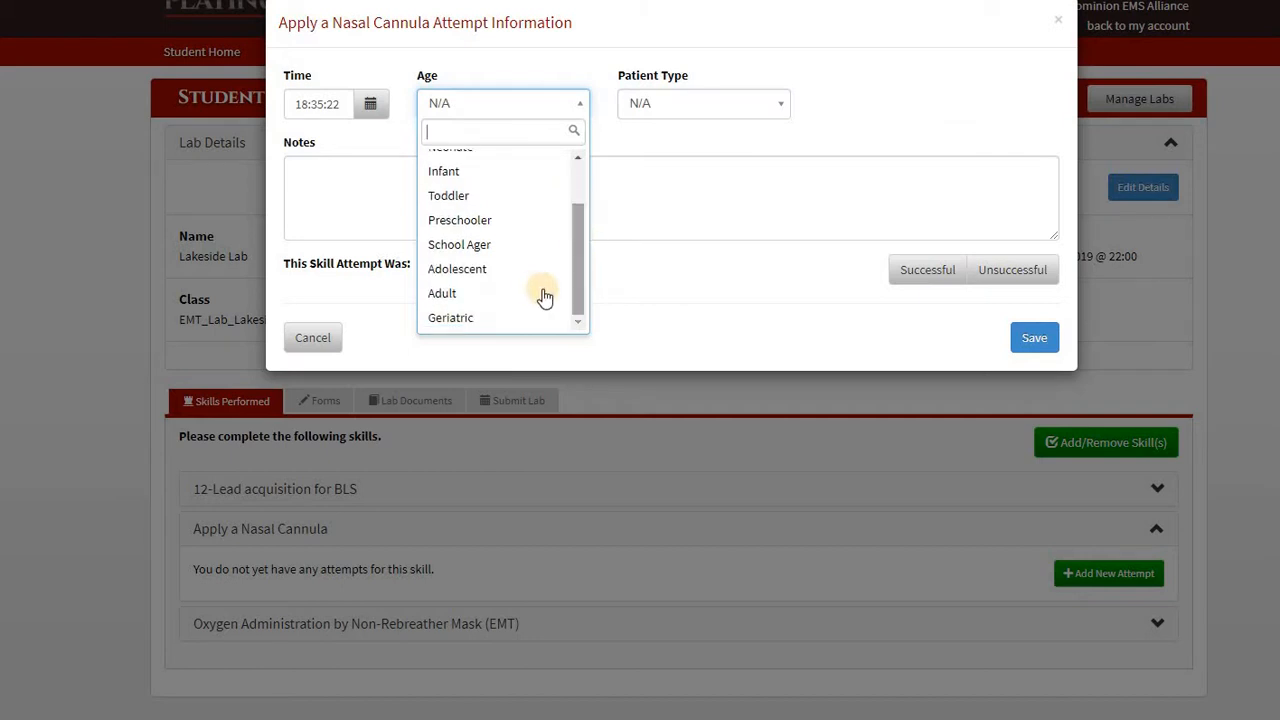
left_click(535, 293)
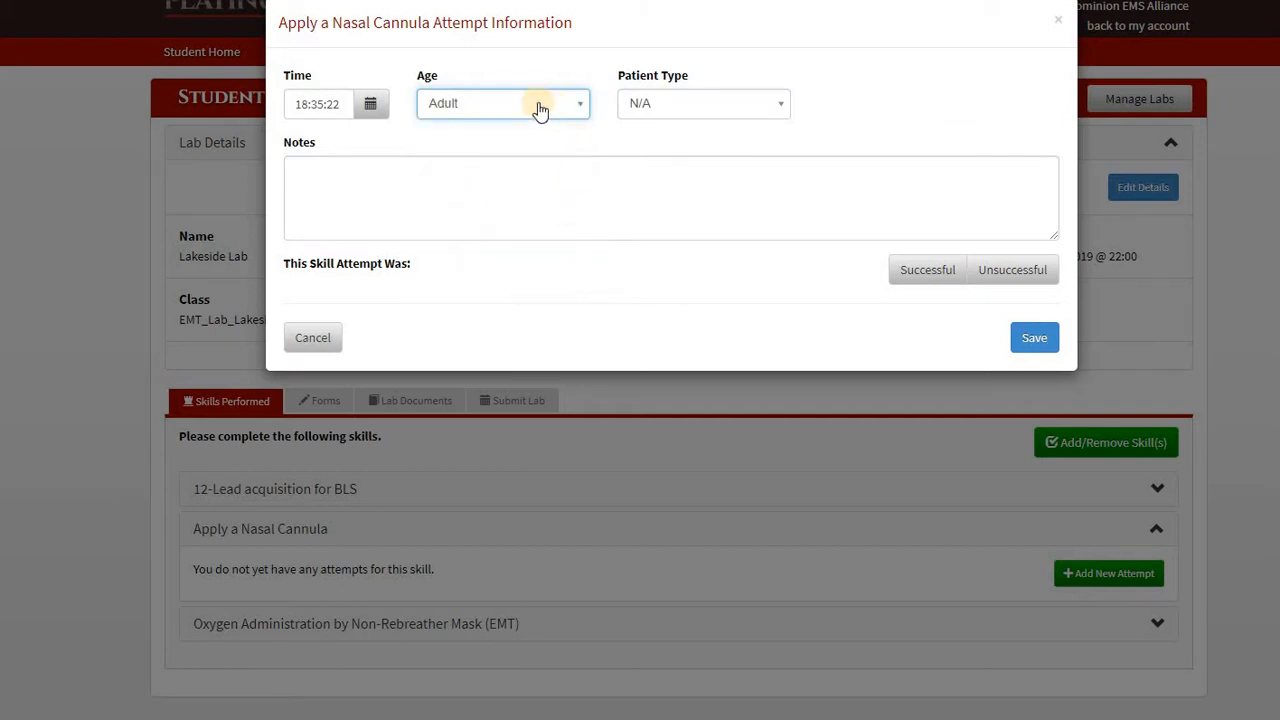
left_click(751, 111)
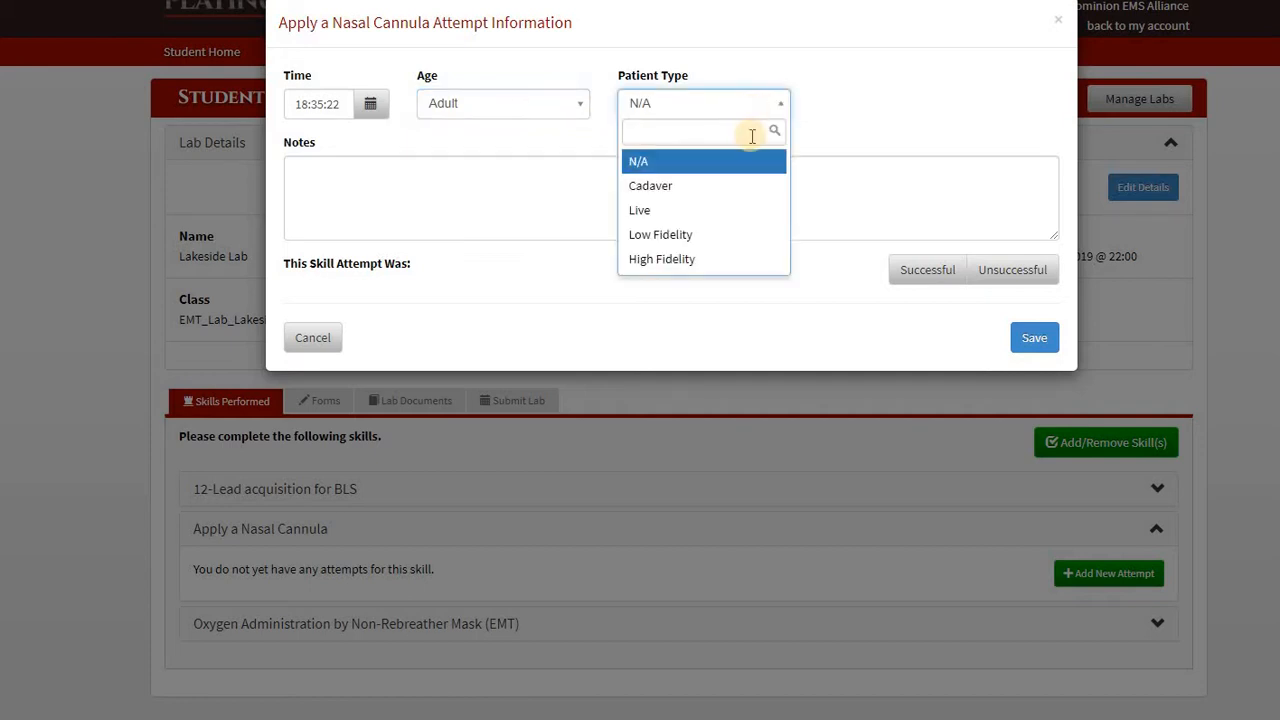
left_click(748, 214)
left_click(747, 207)
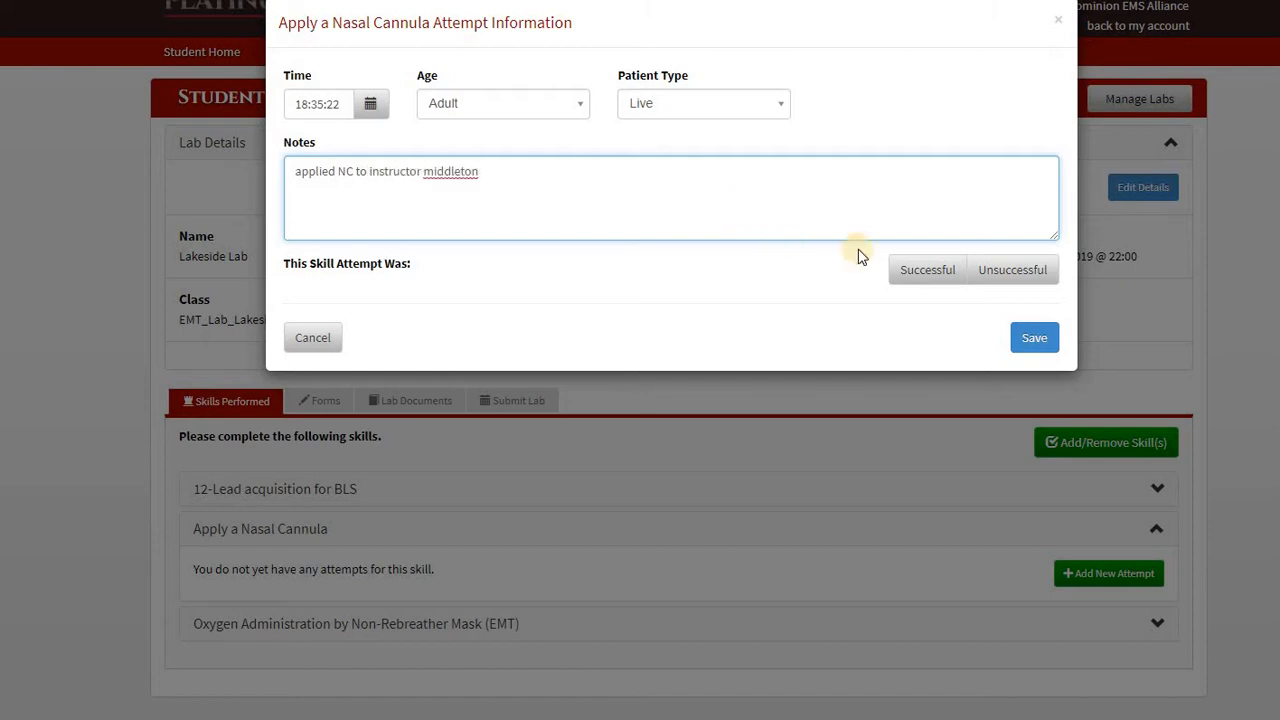
left_click(919, 284)
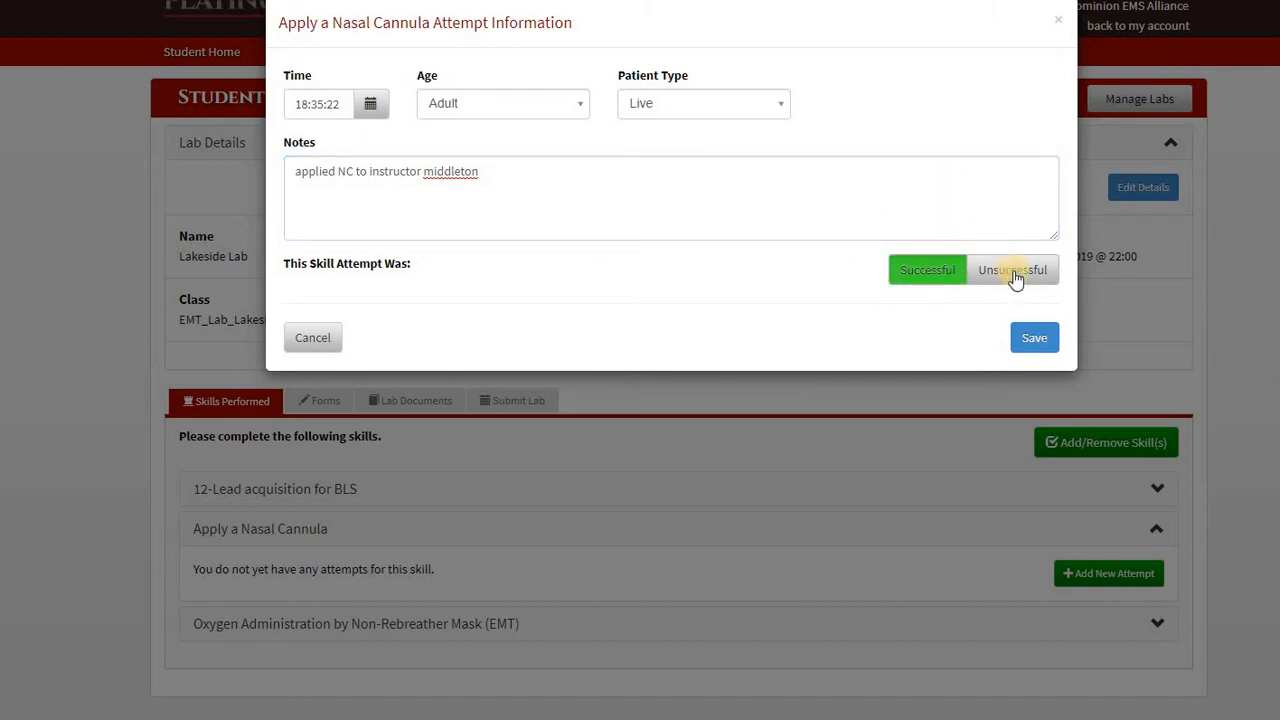
left_click(1035, 338)
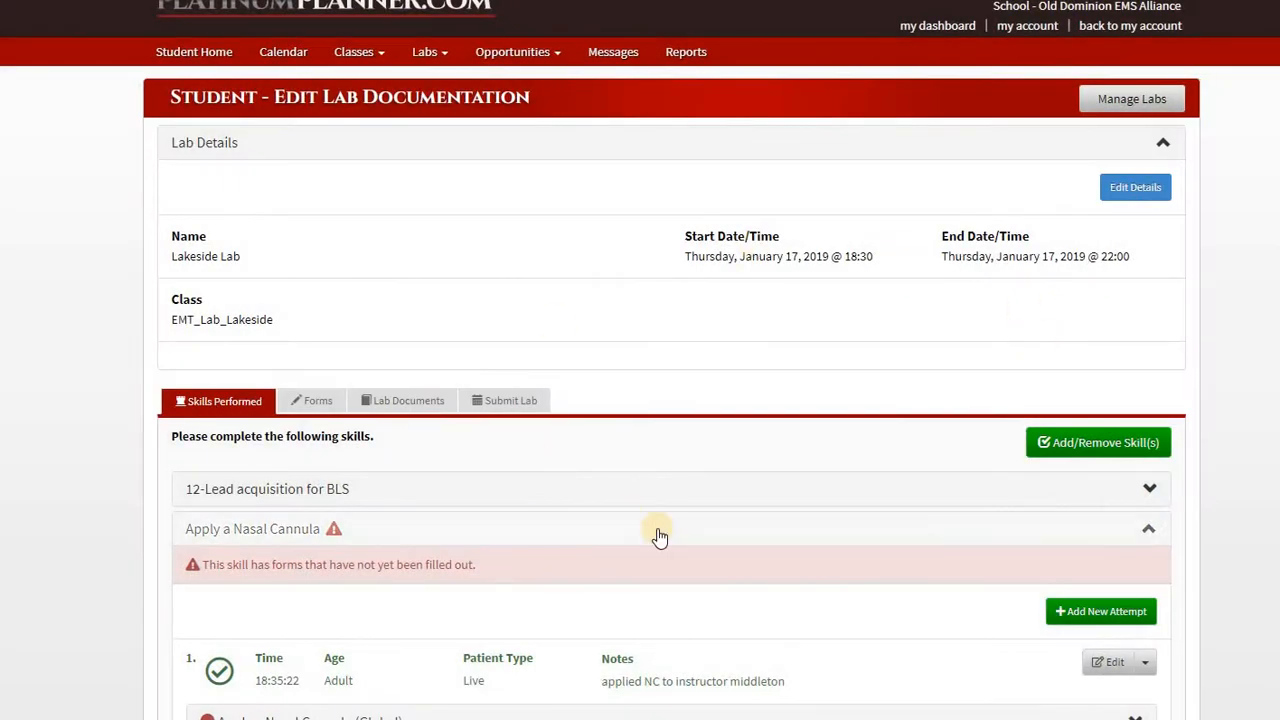
- Start a new 12-Lead acquisition for BLS attempt with its form postponed and the time set to 18:37:22
scroll(360, 540, "down", 1)
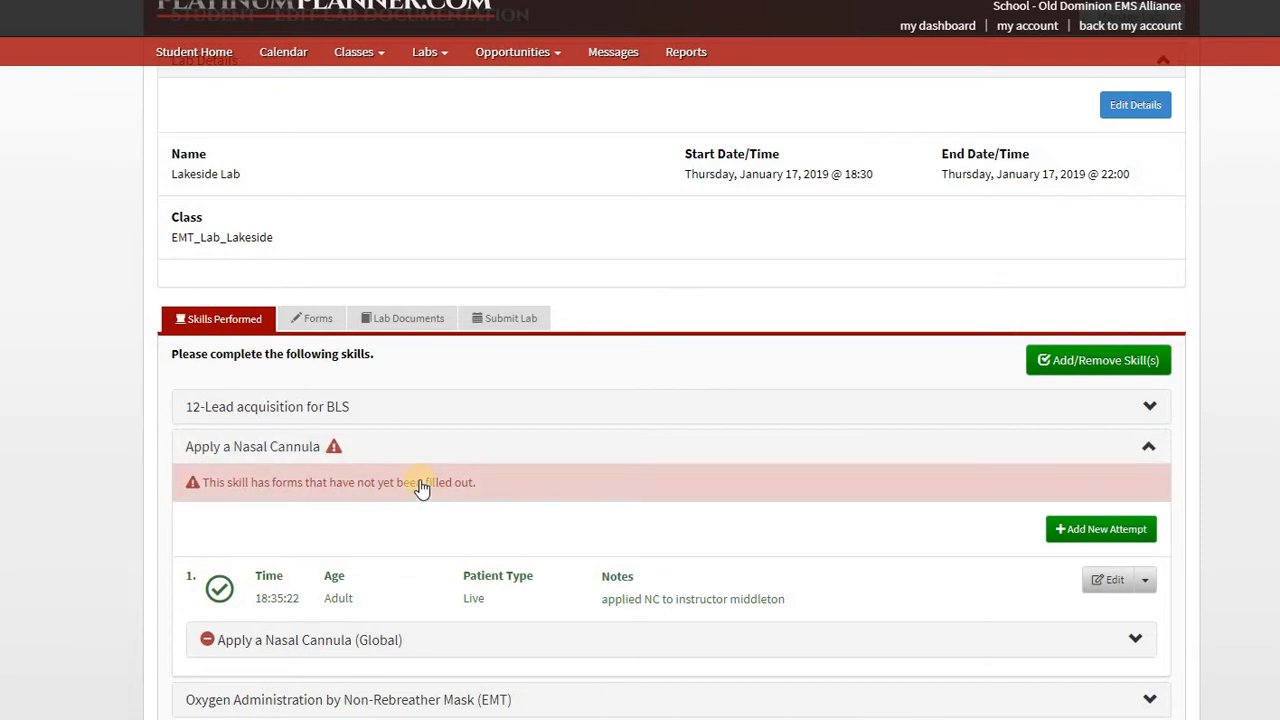
left_click(297, 408)
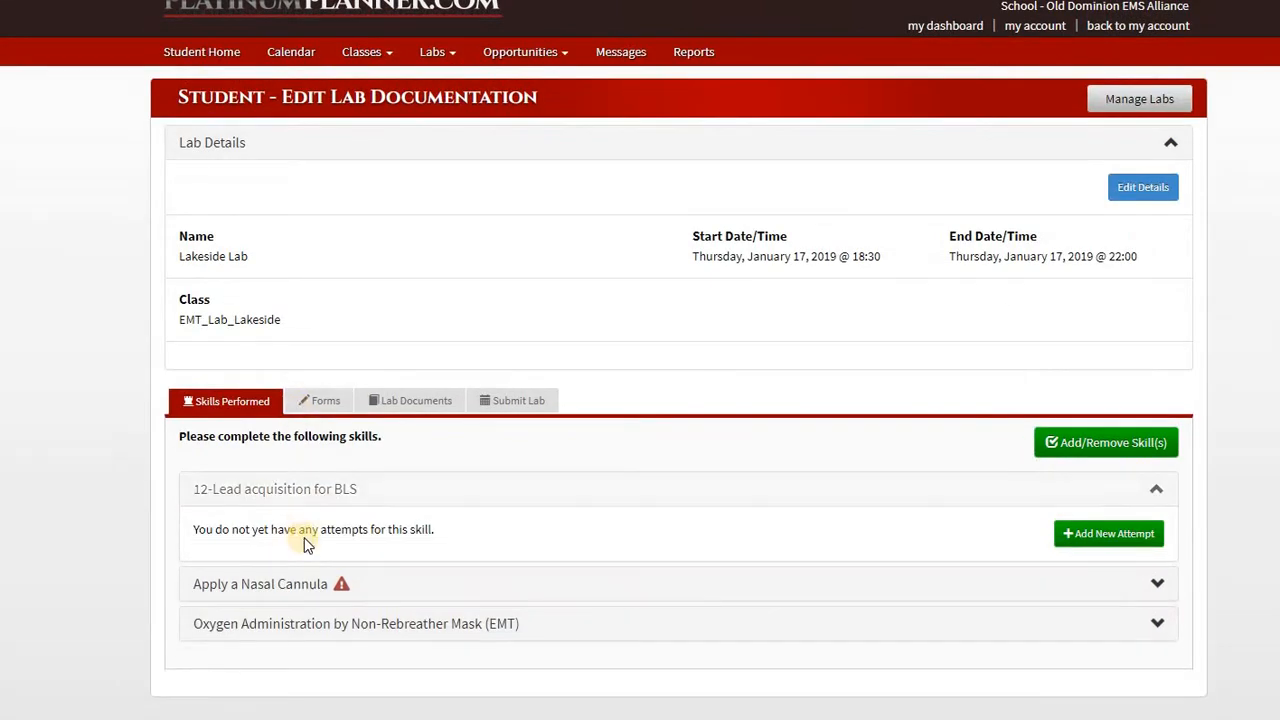
left_click(1080, 534)
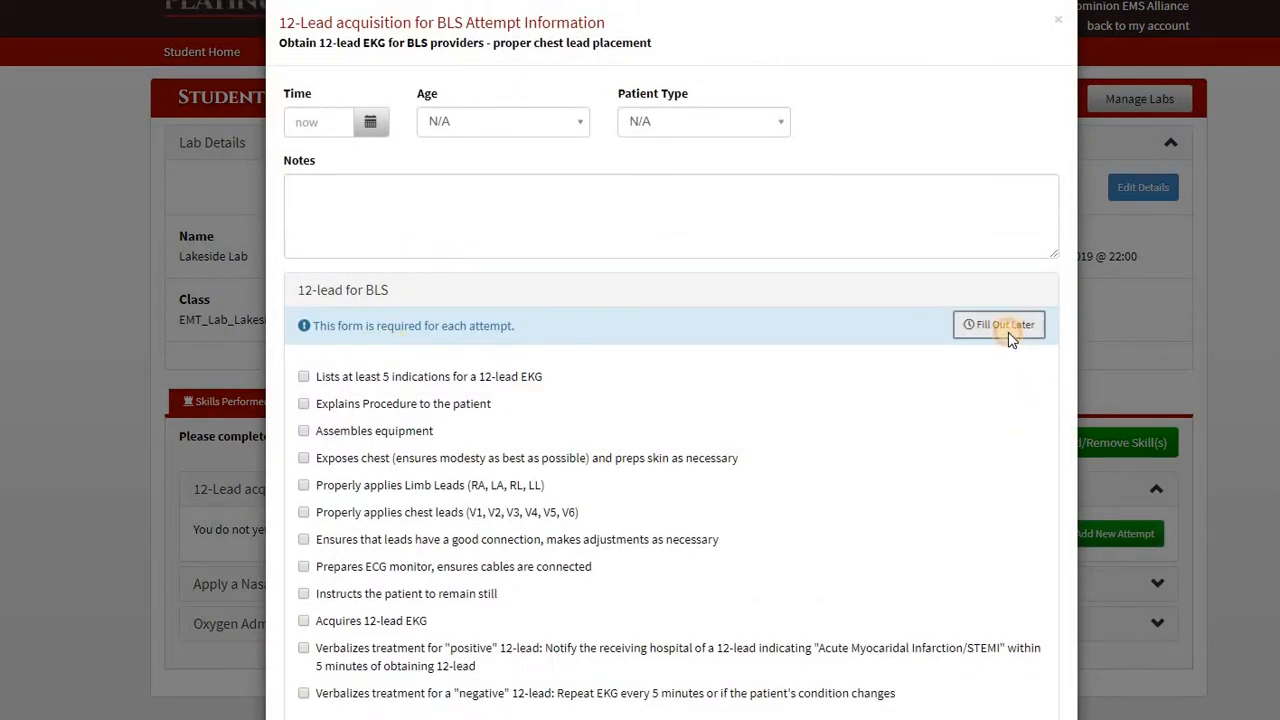
left_click(1008, 334)
left_click(376, 126)
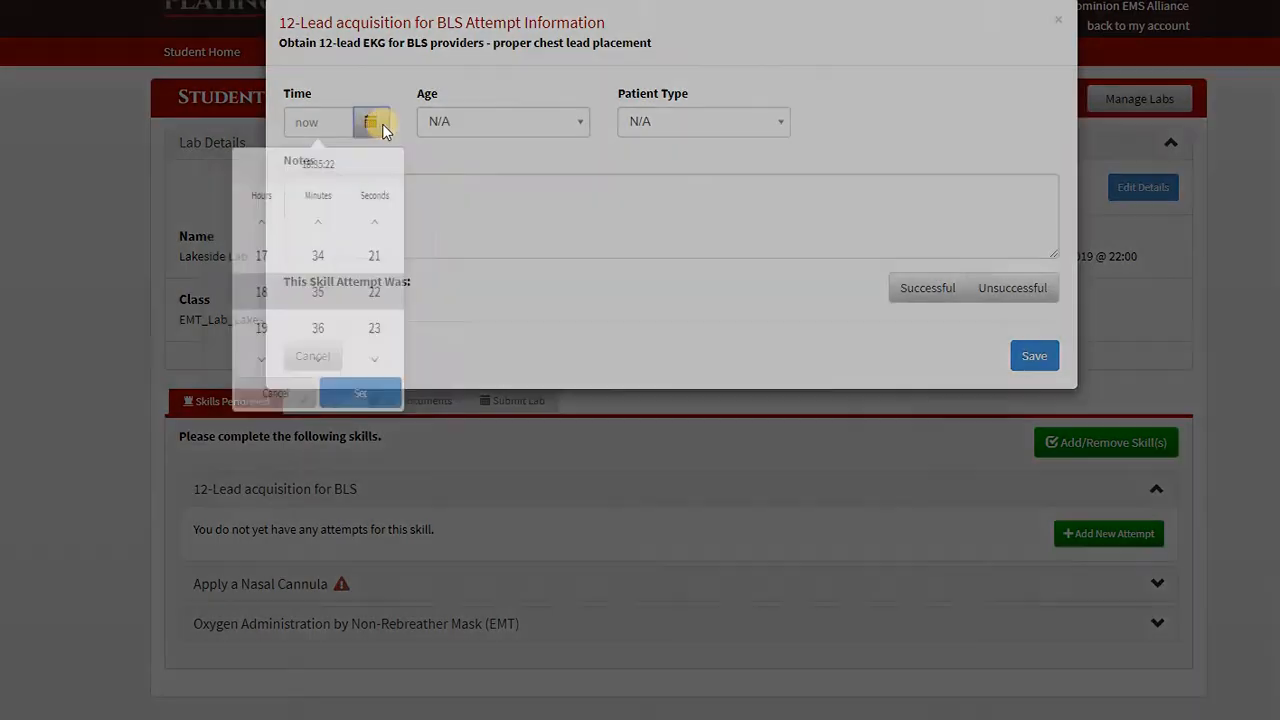
double_click(318, 358)
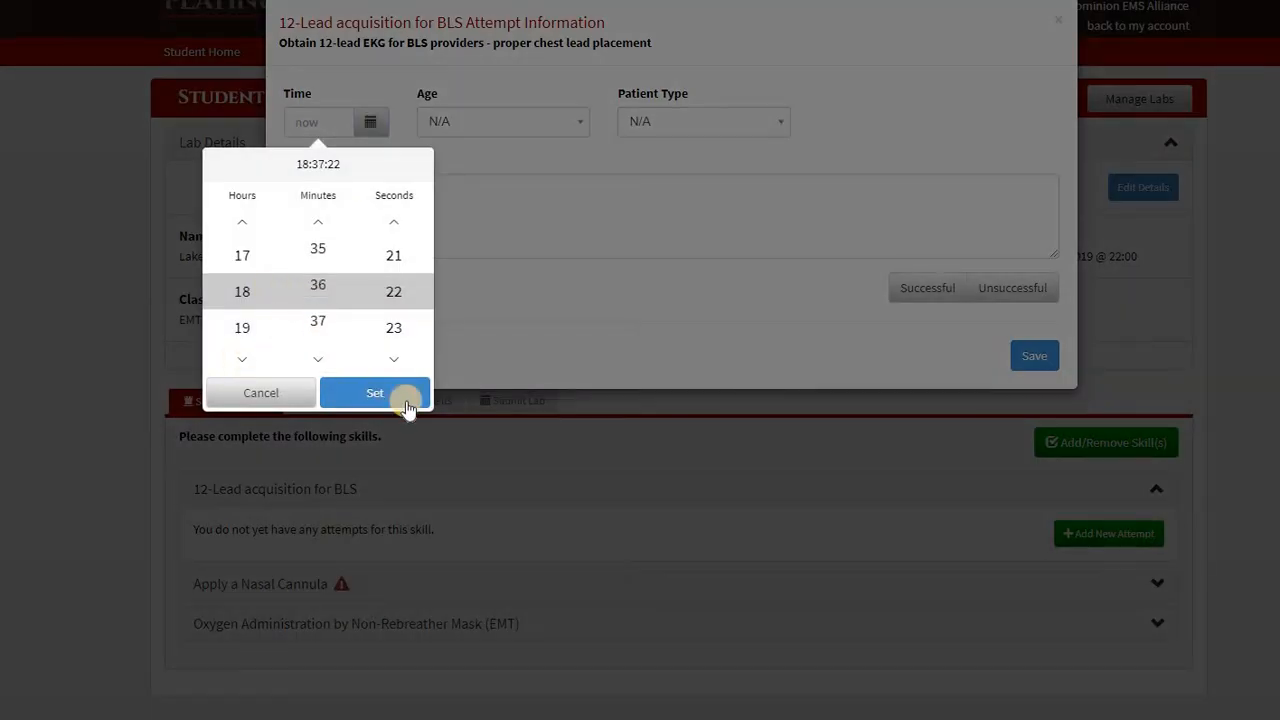
left_click(407, 405)
- Fill in the 12-lead attempt as Adult, Live, with the note "applied 12 lead to patient in class", and save it as Successful
left_click(482, 121)
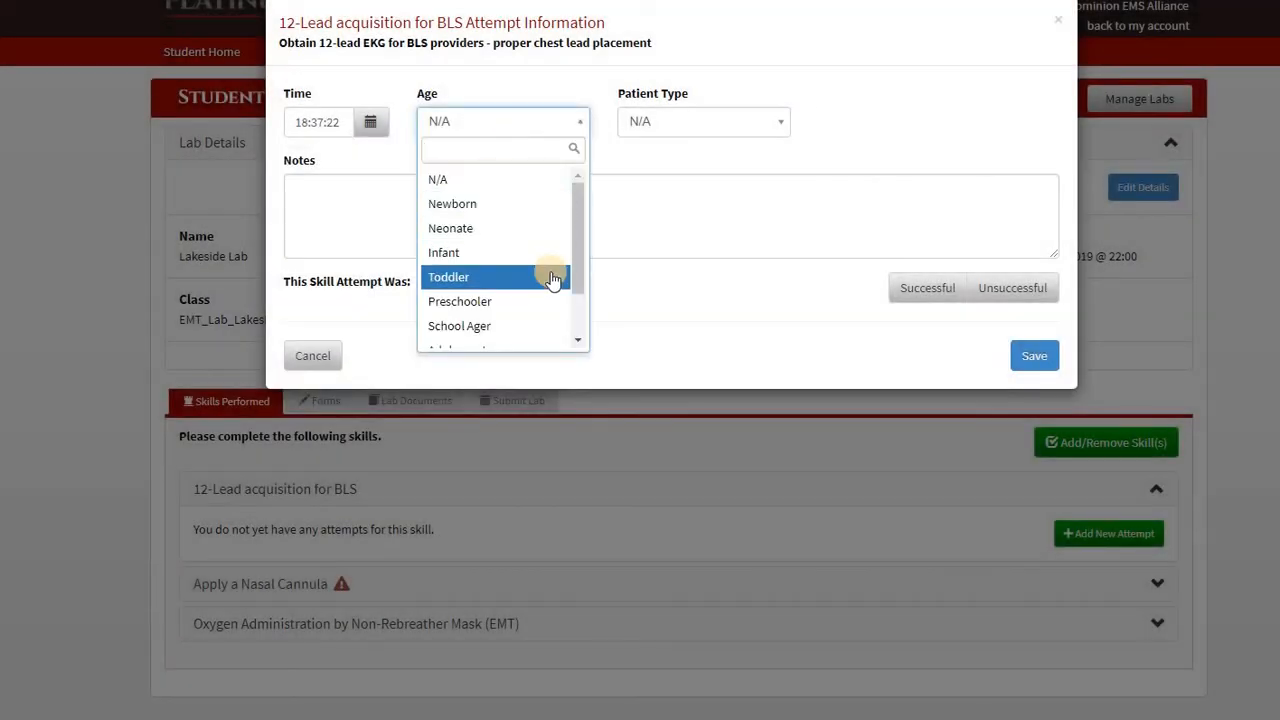
scroll(540, 290, "down", 2)
left_click(500, 313)
left_click(712, 119)
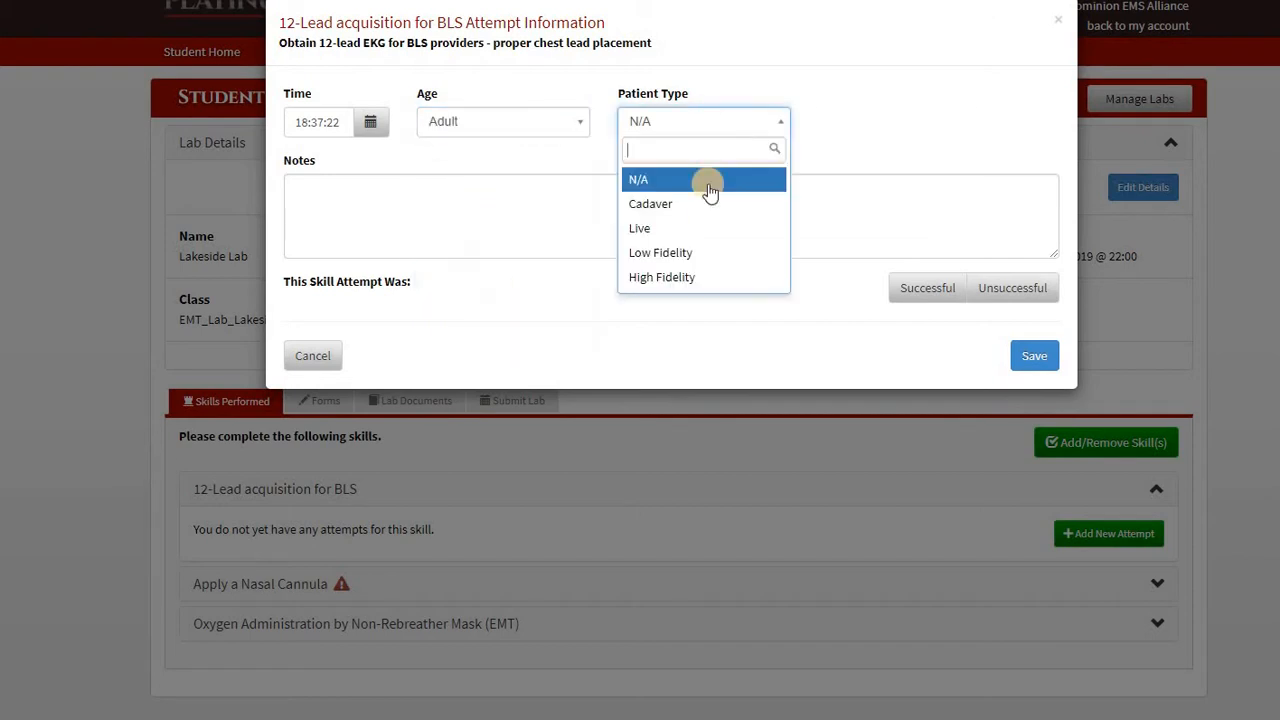
left_click(677, 228)
left_click(535, 203)
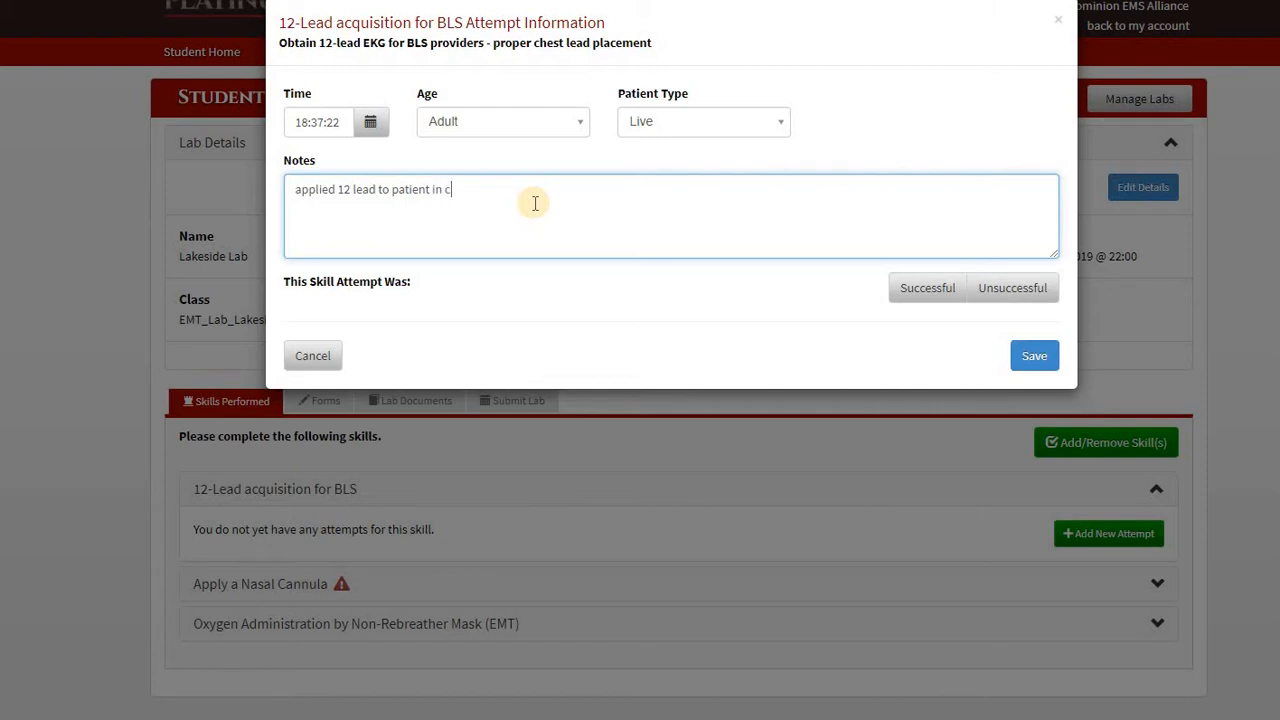
left_click(904, 300)
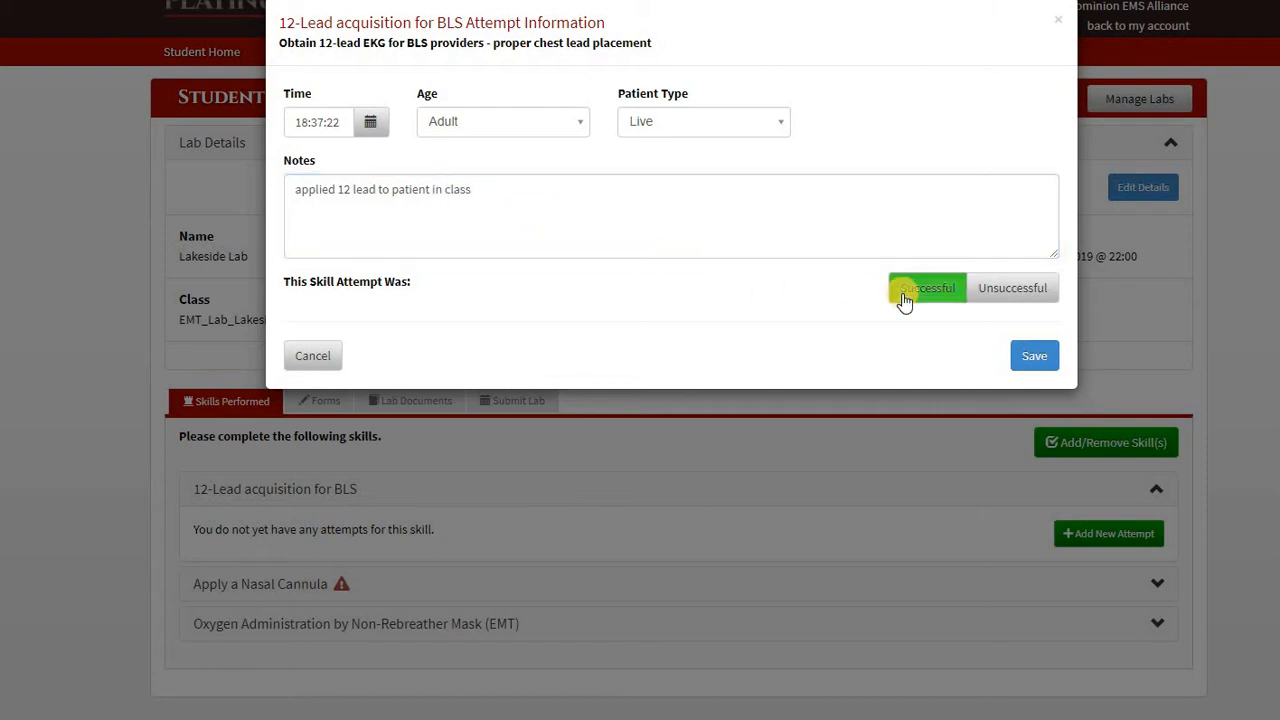
left_click(1033, 355)
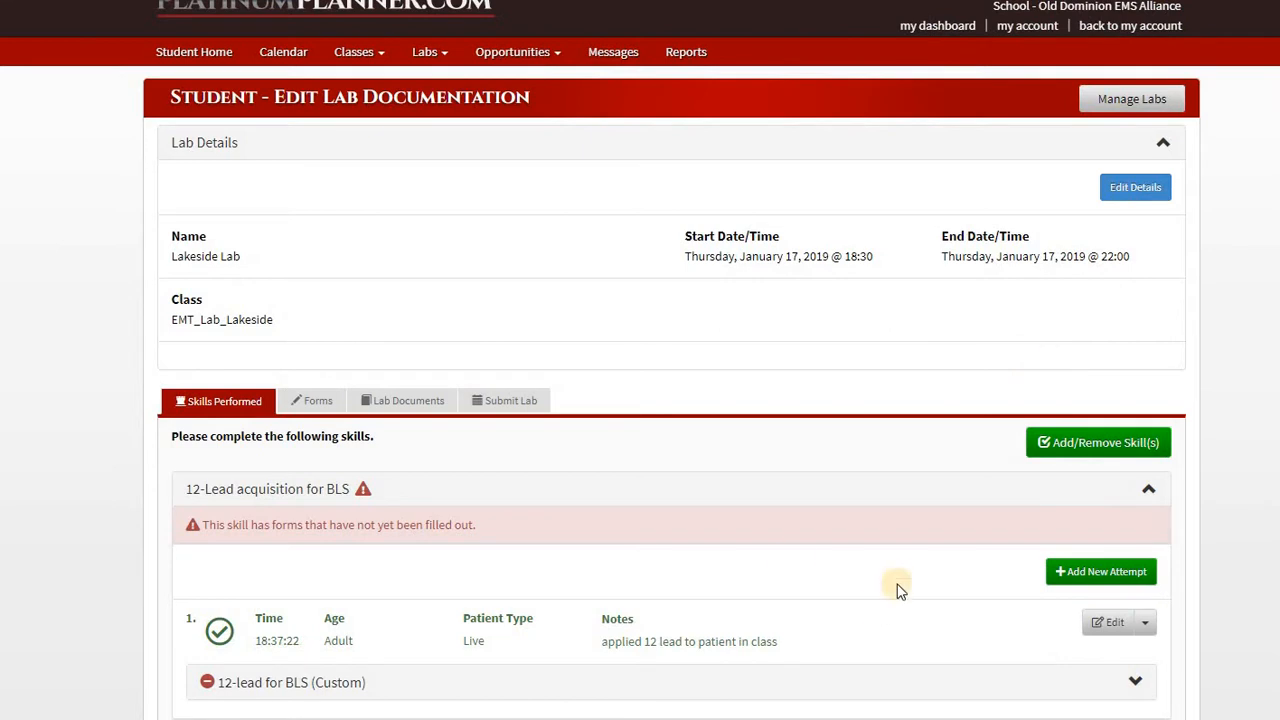
- Start a second 12-Lead acquisition for BLS attempt with its form postponed and the time set to 19:37:22
scroll(900, 562, "down", 2)
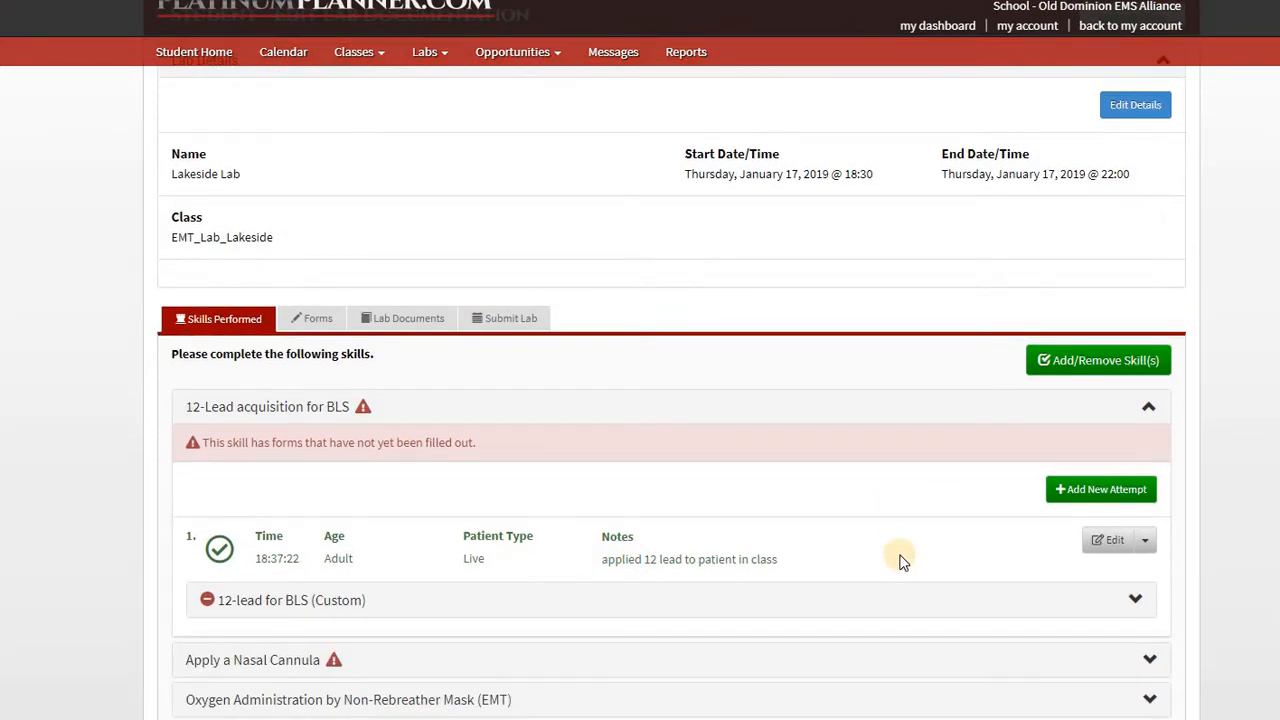
left_click(1096, 490)
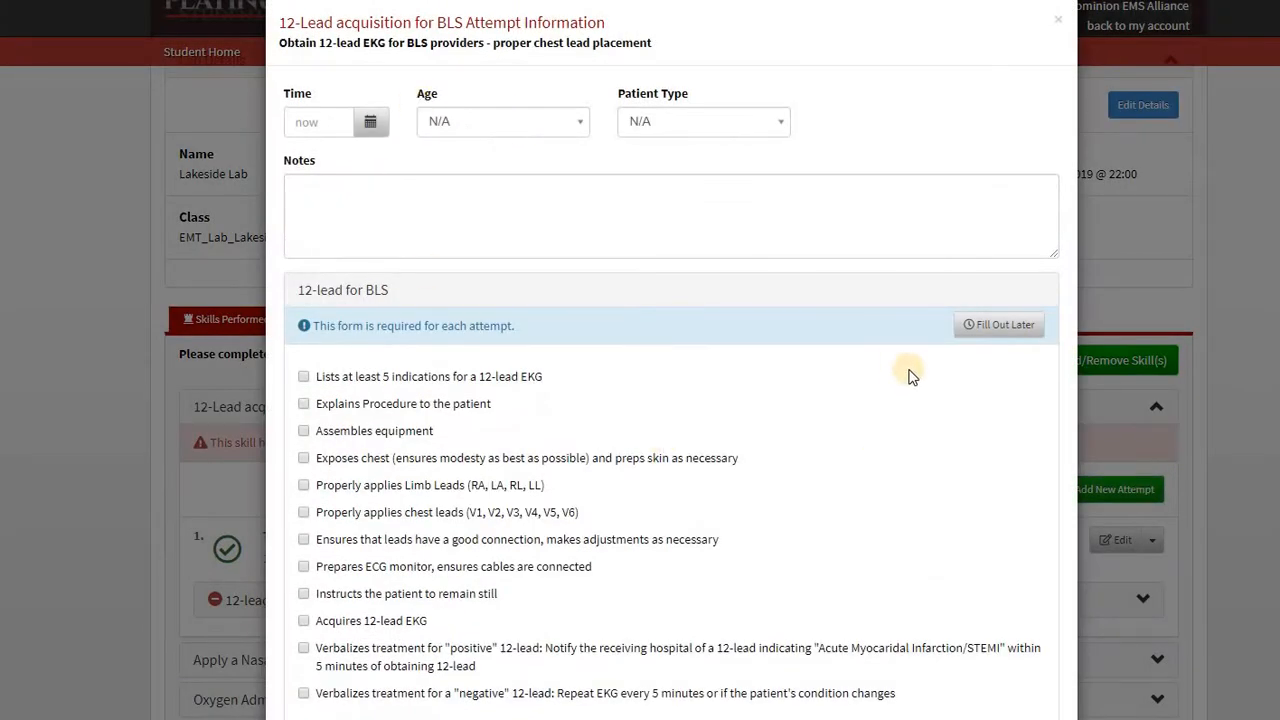
left_click(995, 324)
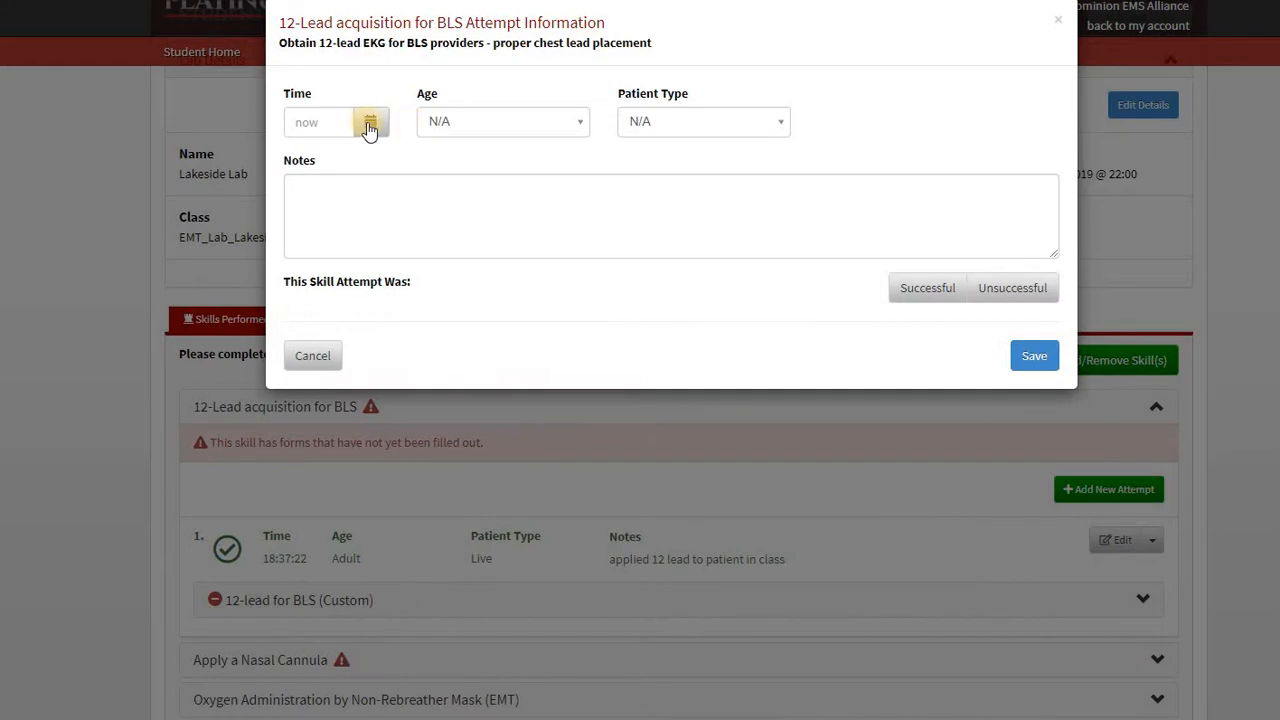
left_click(368, 126)
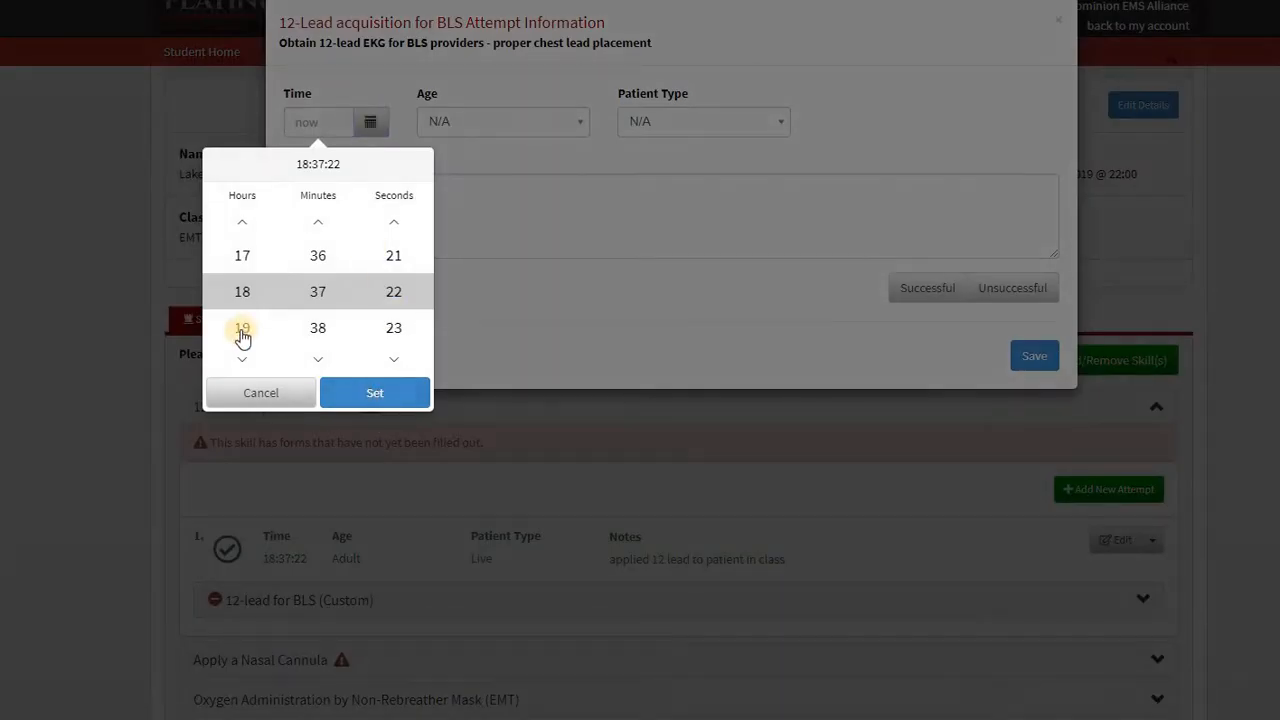
left_click(242, 330)
left_click(370, 392)
- Fill in the second attempt as Adult, Live, with the note "applied to patient in lab", and save it as Successful
left_click(508, 122)
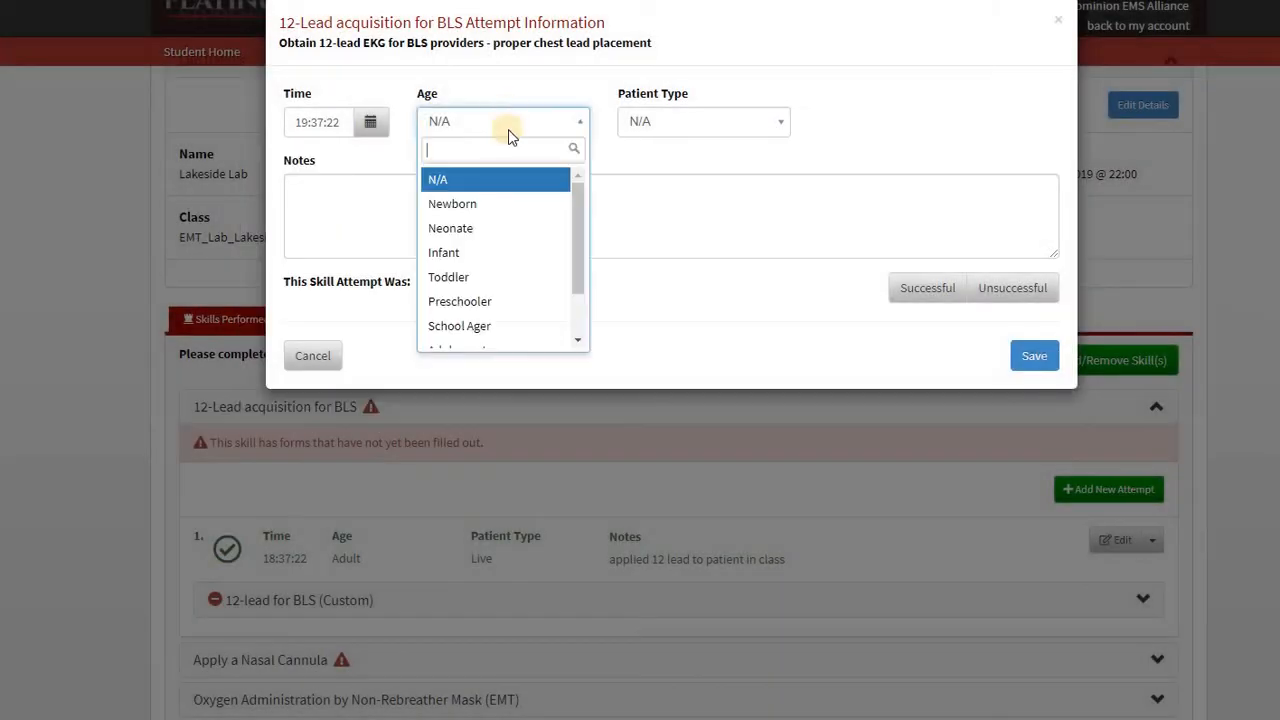
scroll(508, 297, "down", 1)
left_click(500, 310)
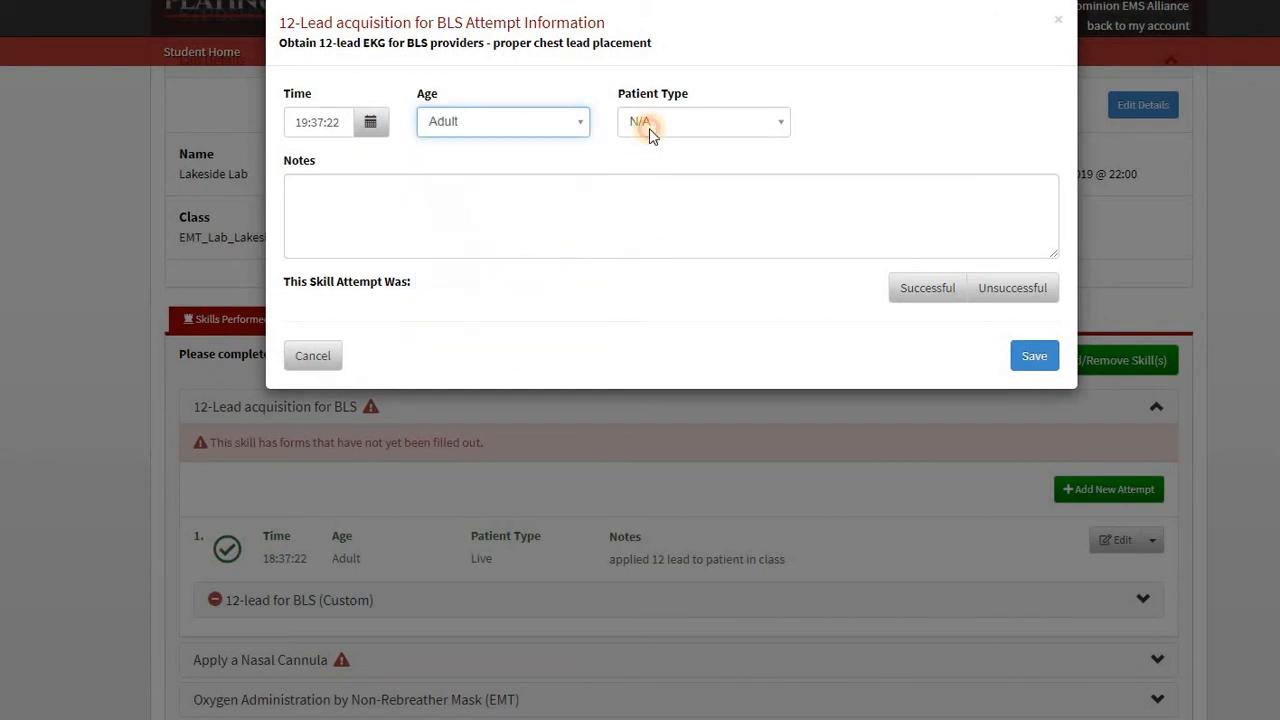
left_click(649, 128)
left_click(680, 229)
left_click(613, 199)
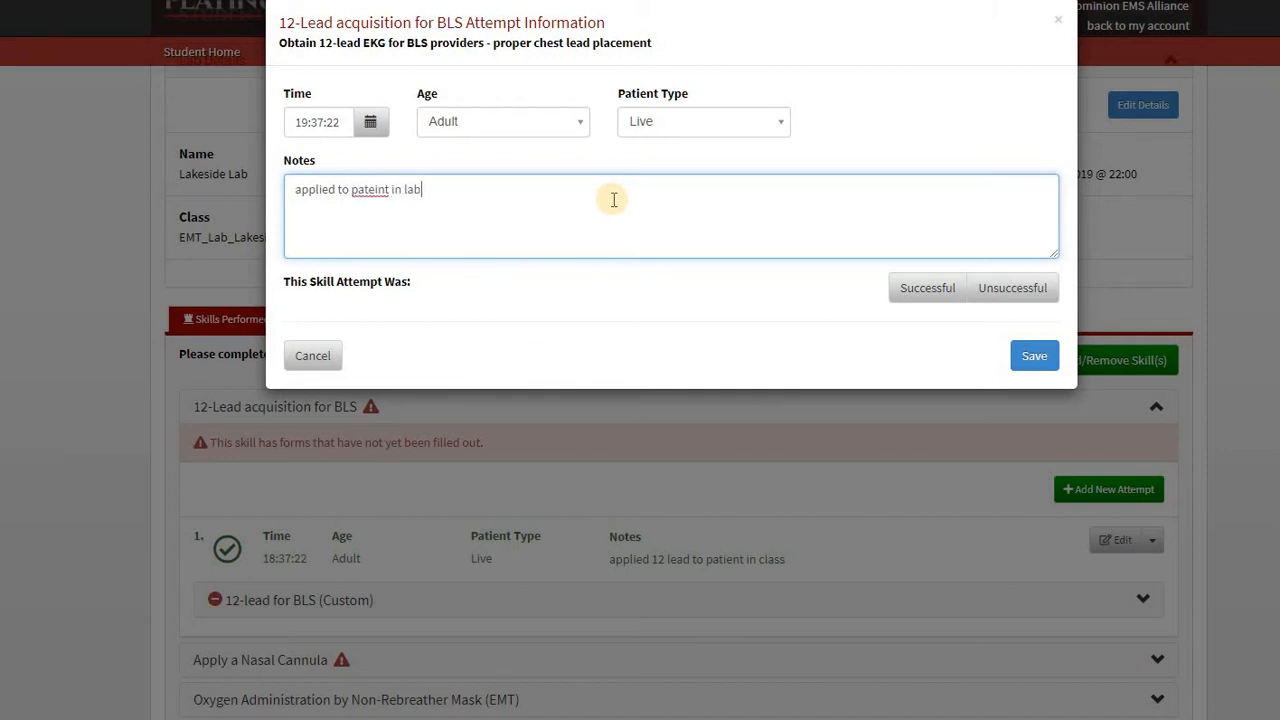
right_click(383, 190)
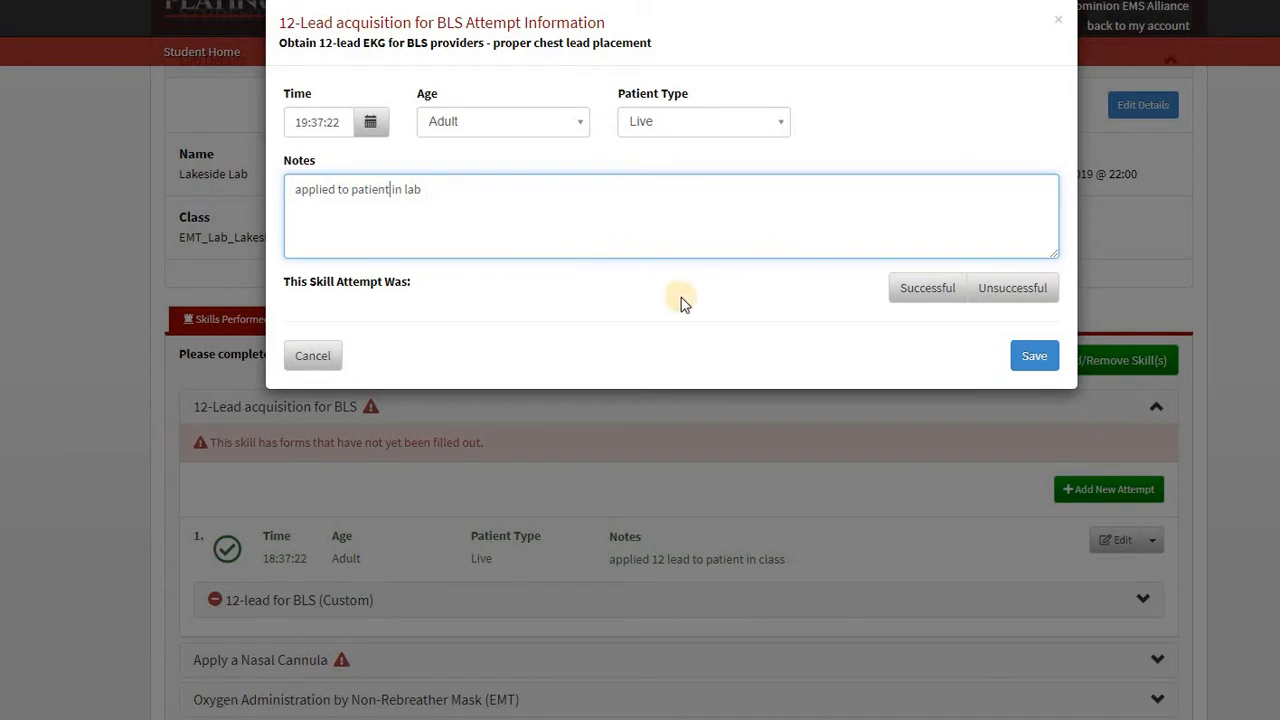
left_click(914, 291)
left_click(1034, 364)
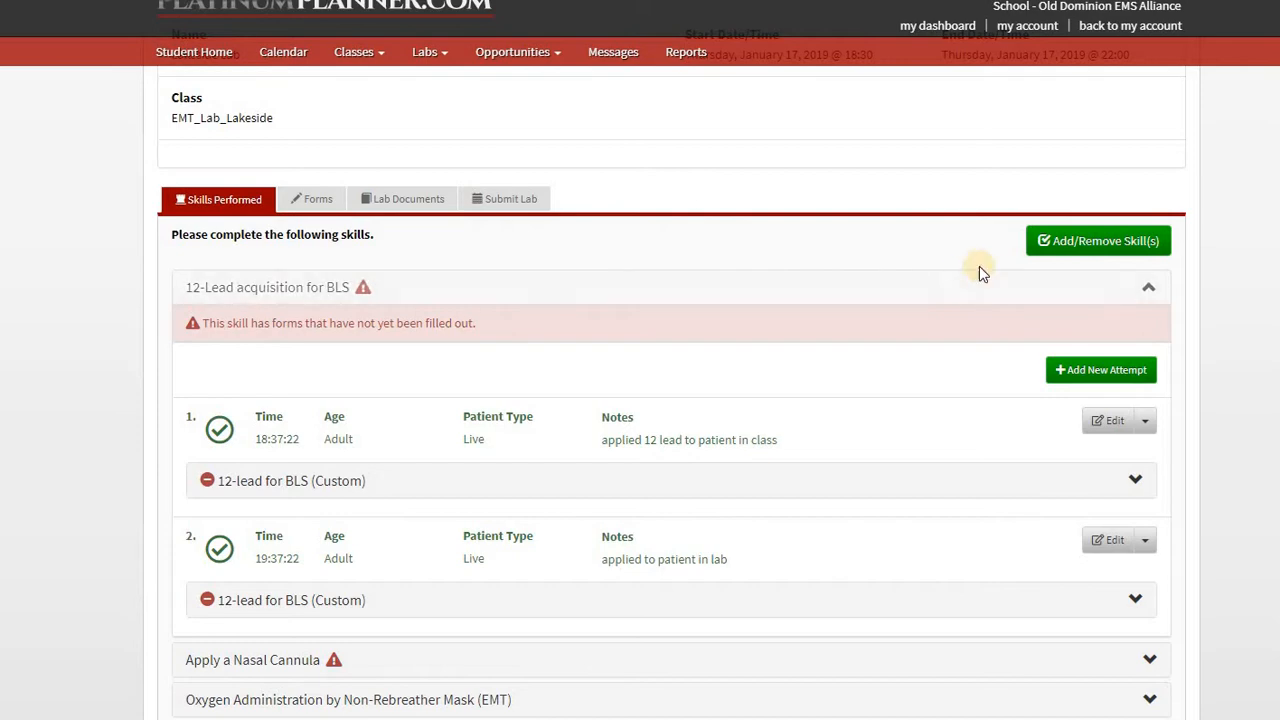
- Add the Pulses skill to the lab's performed skills and expand its entry in the skills list
left_click(1073, 250)
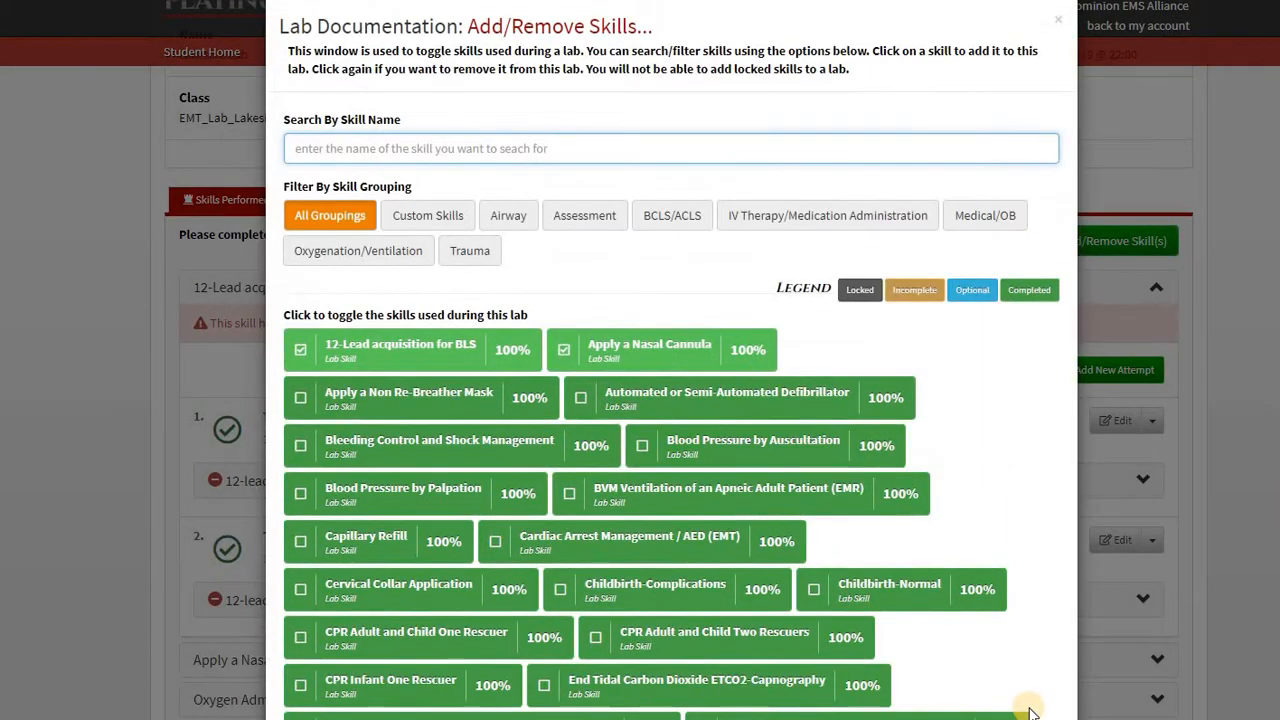
scroll(1032, 712, "down", 5)
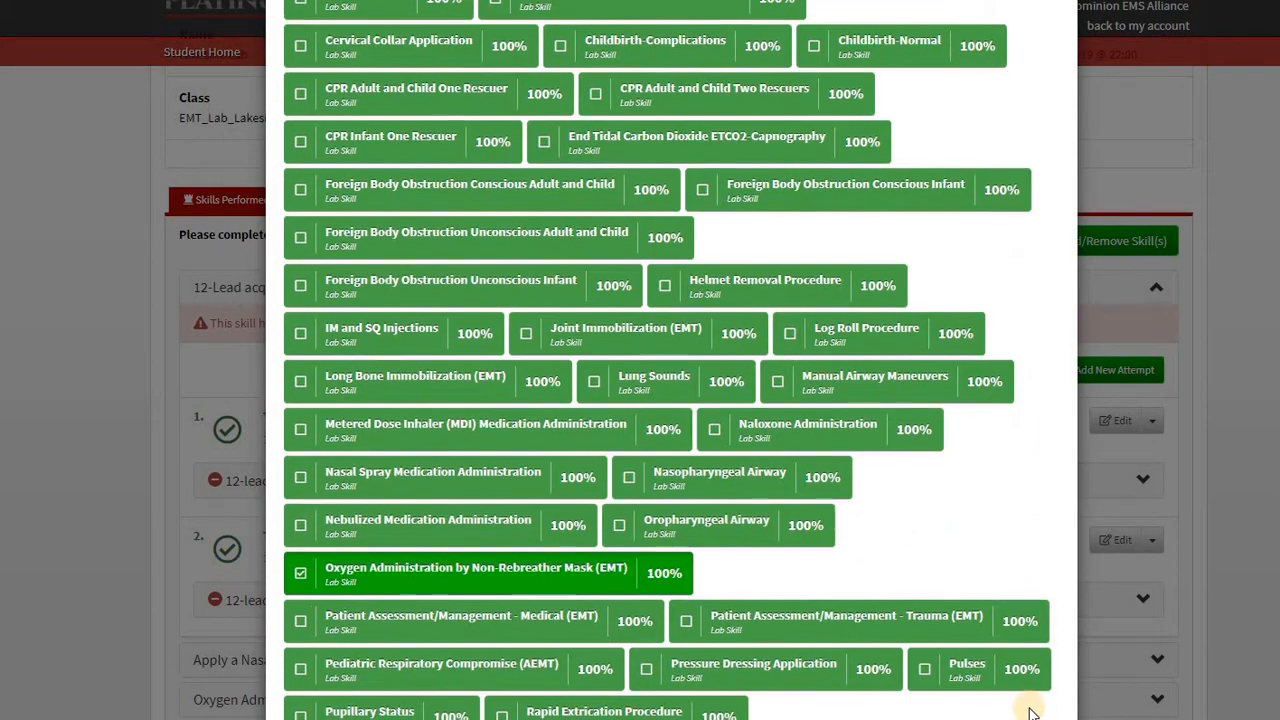
scroll(1032, 712, "down", 3)
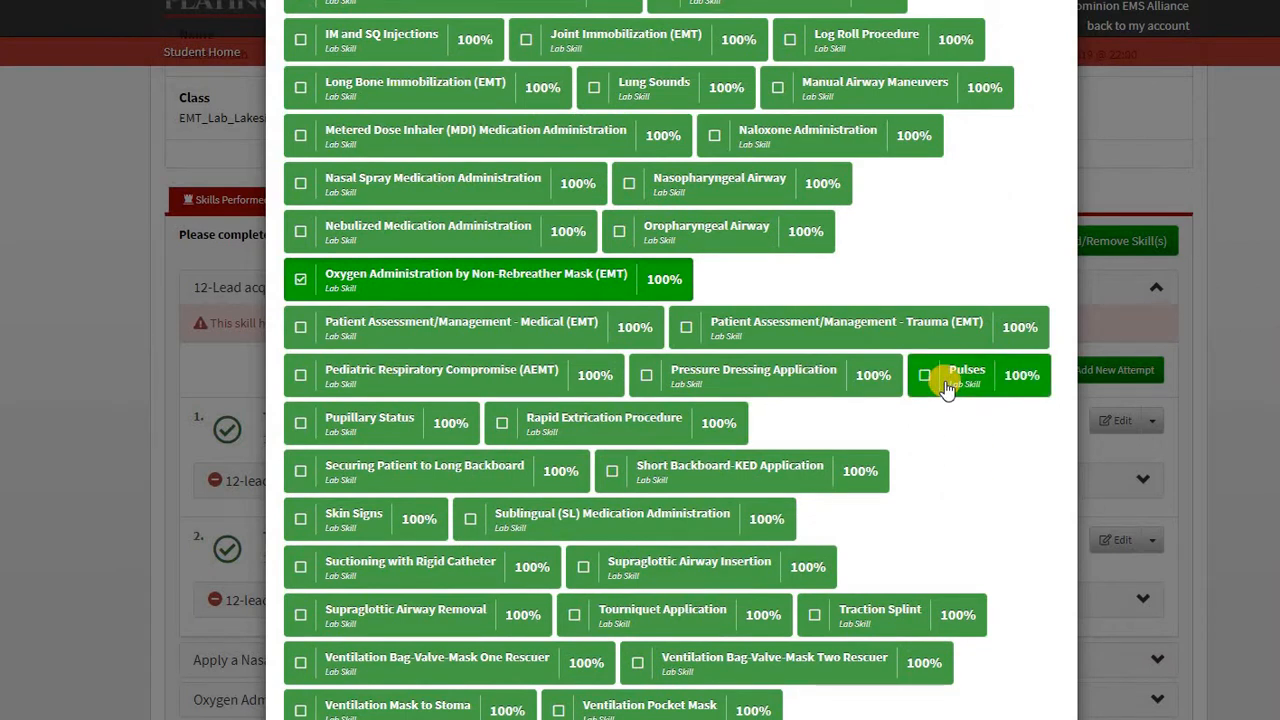
left_click(947, 388)
left_click(1034, 716)
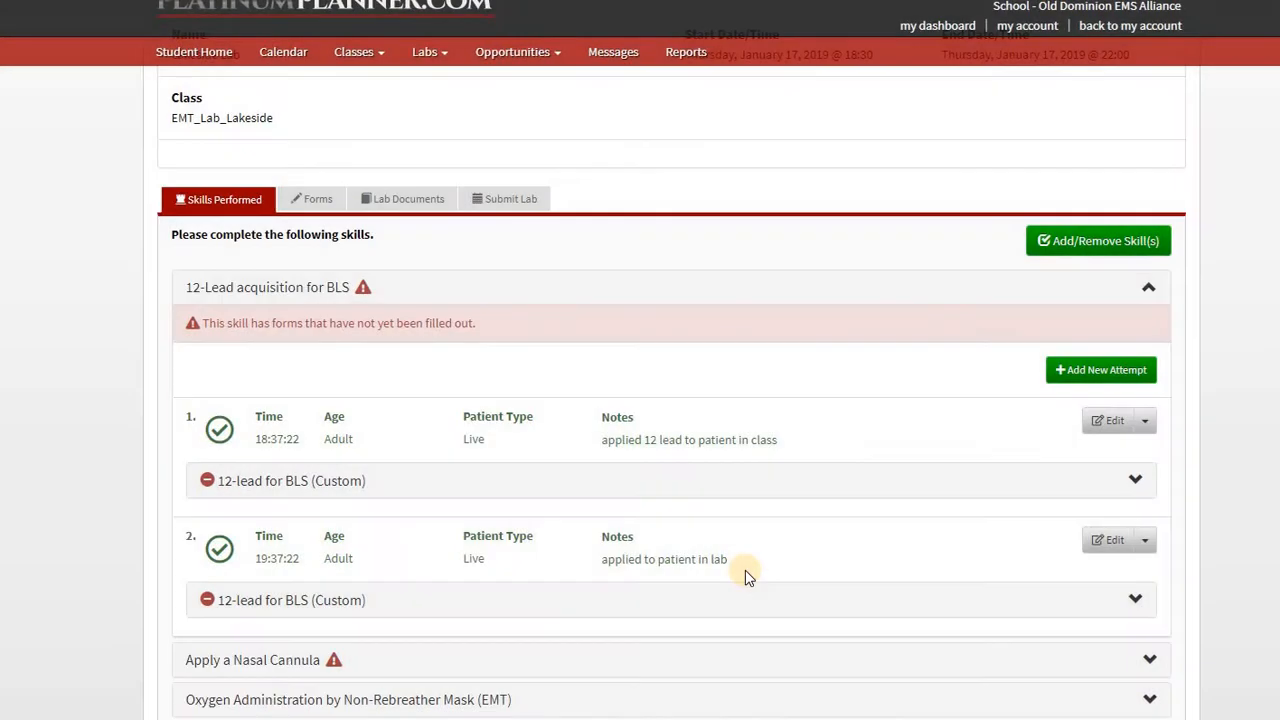
scroll(744, 577, "down", 1)
left_click(237, 708)
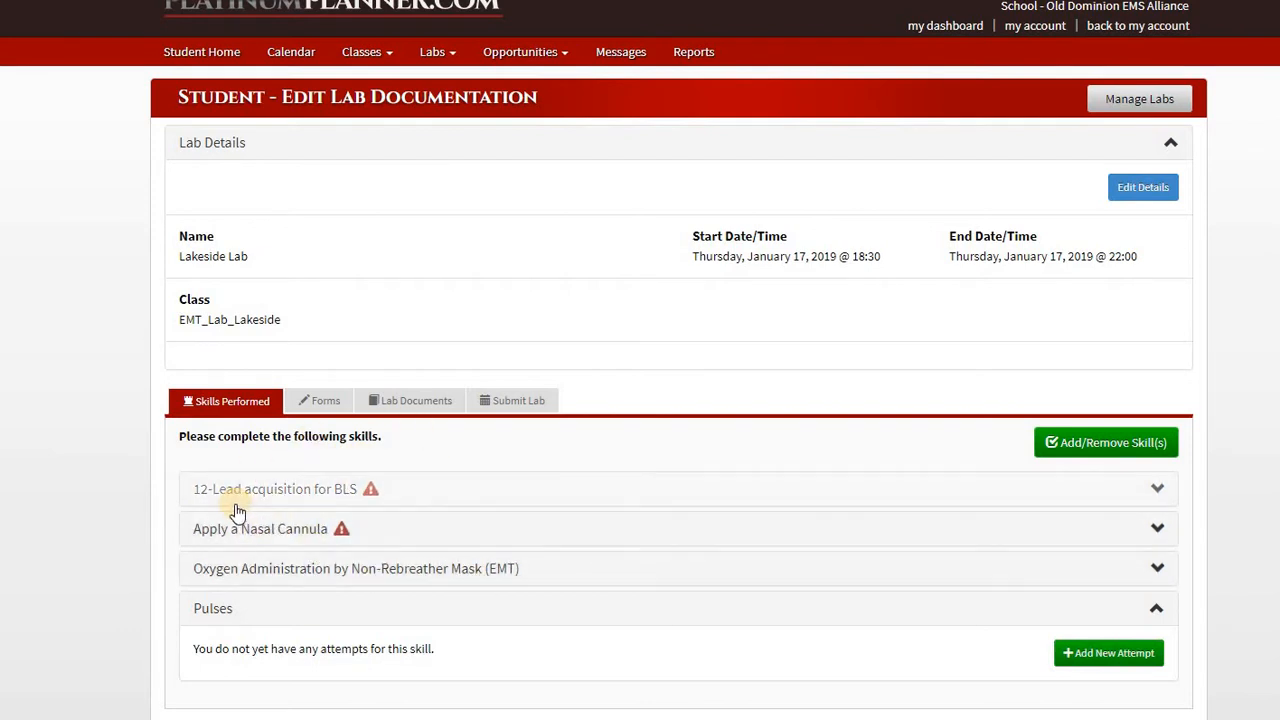
- Submit the Lakeside Lab documentation for review without a message and open the list of submitted labs
left_click(500, 401)
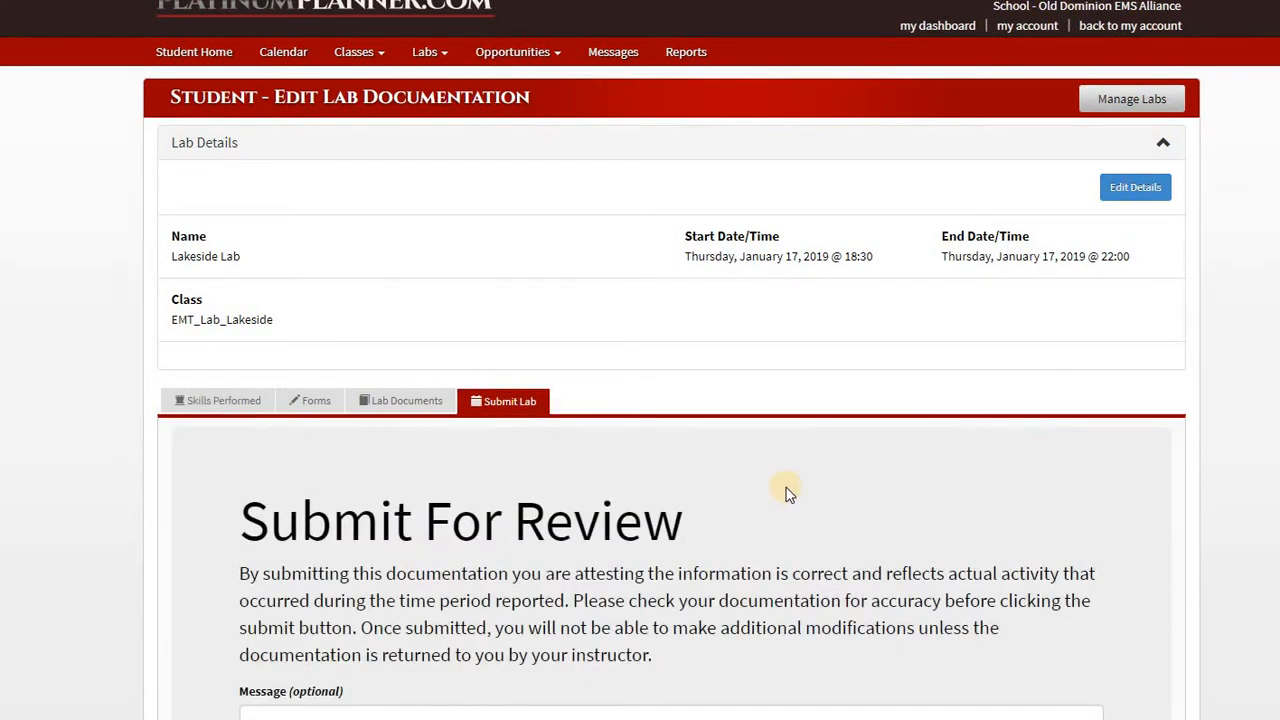
scroll(286, 449, "down", 2)
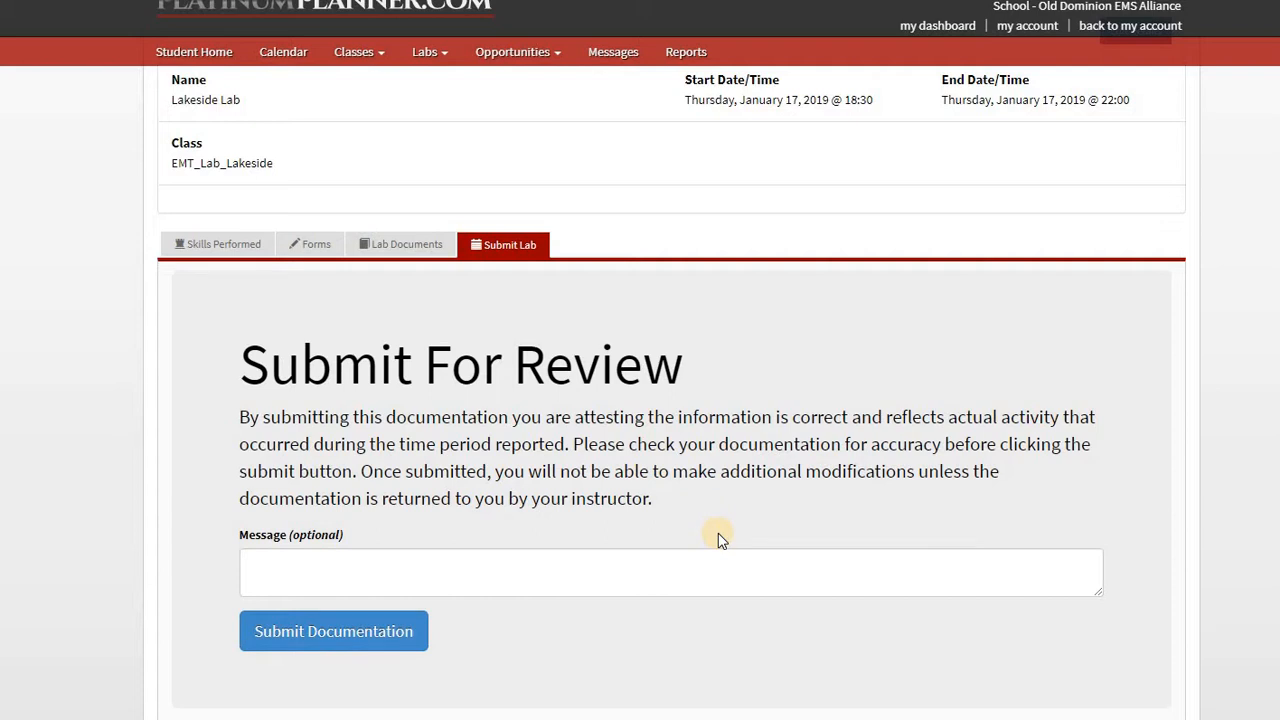
left_click(367, 641)
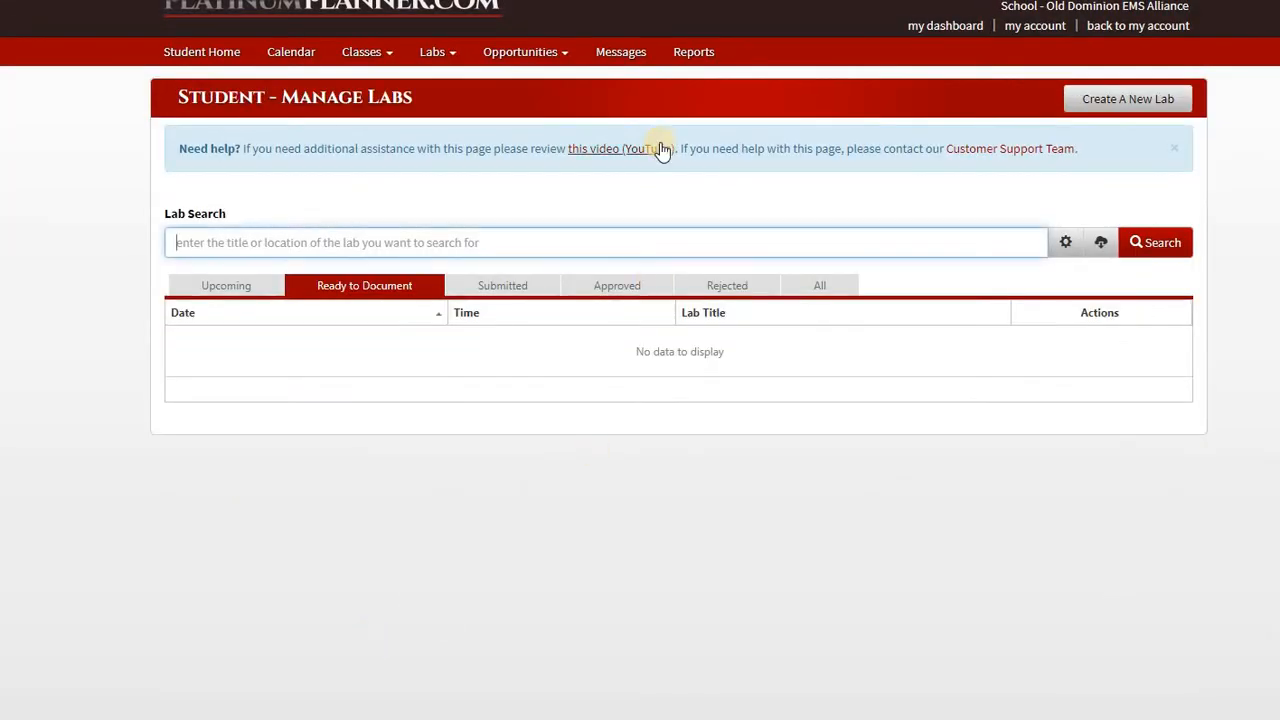
left_click(492, 288)
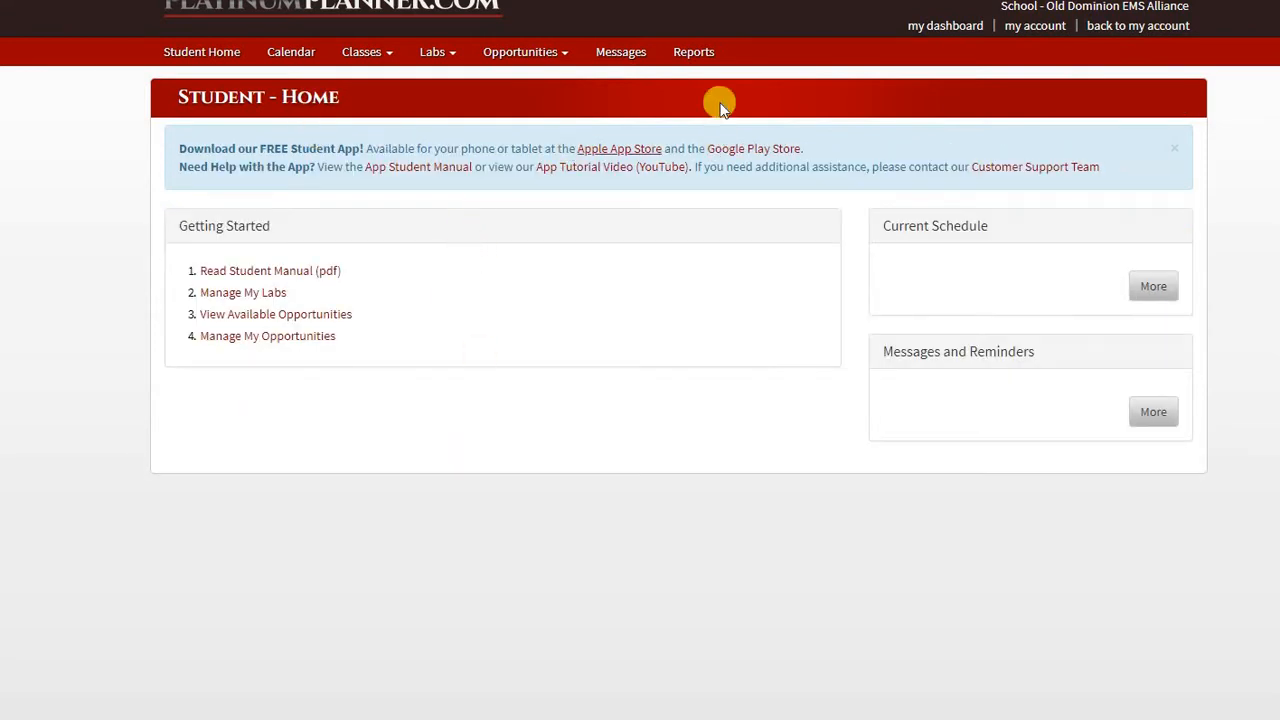
- Run the student Progress Report for All Classes with pending hours and points excluded and no date limits
left_click(692, 55)
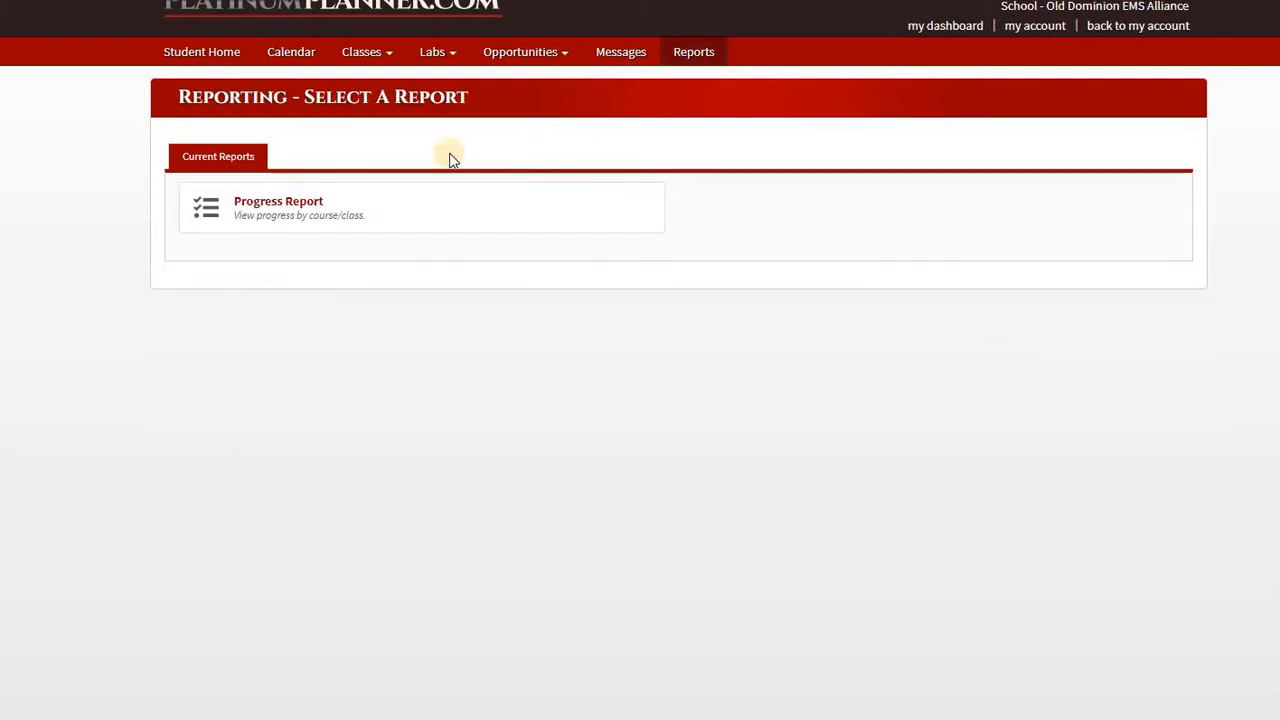
left_click(312, 218)
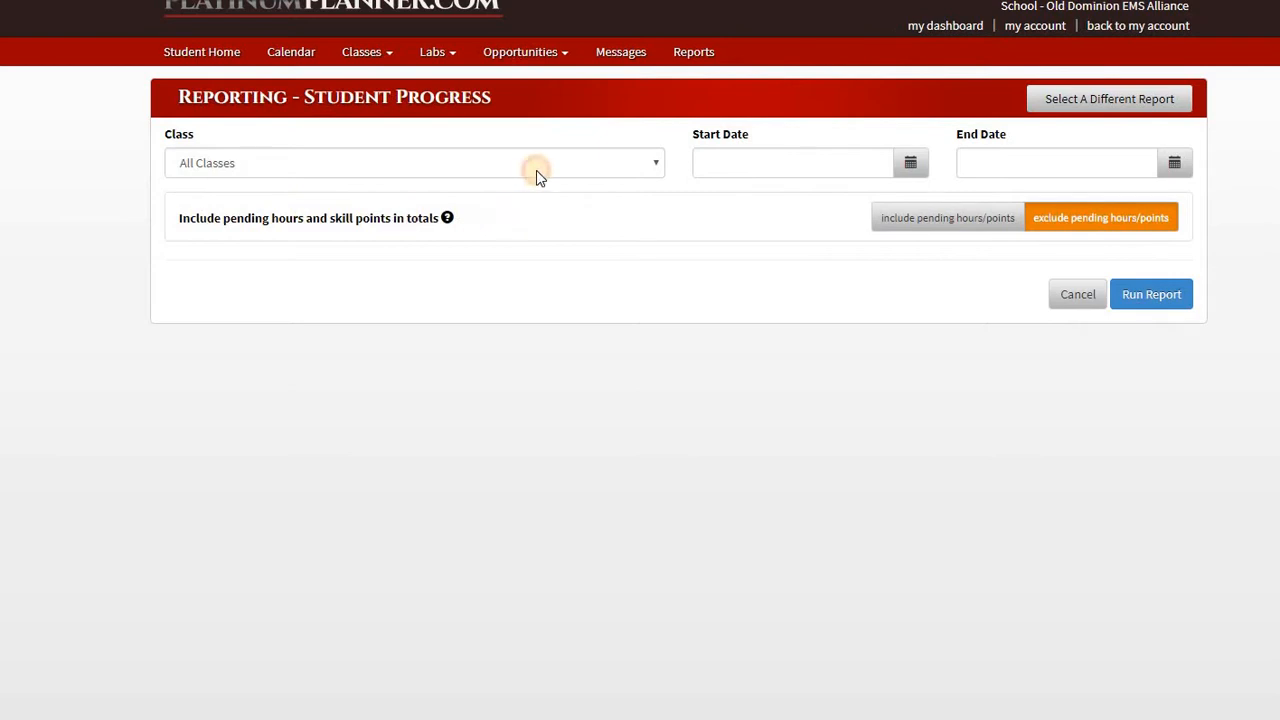
left_click(536, 176)
left_click(529, 163)
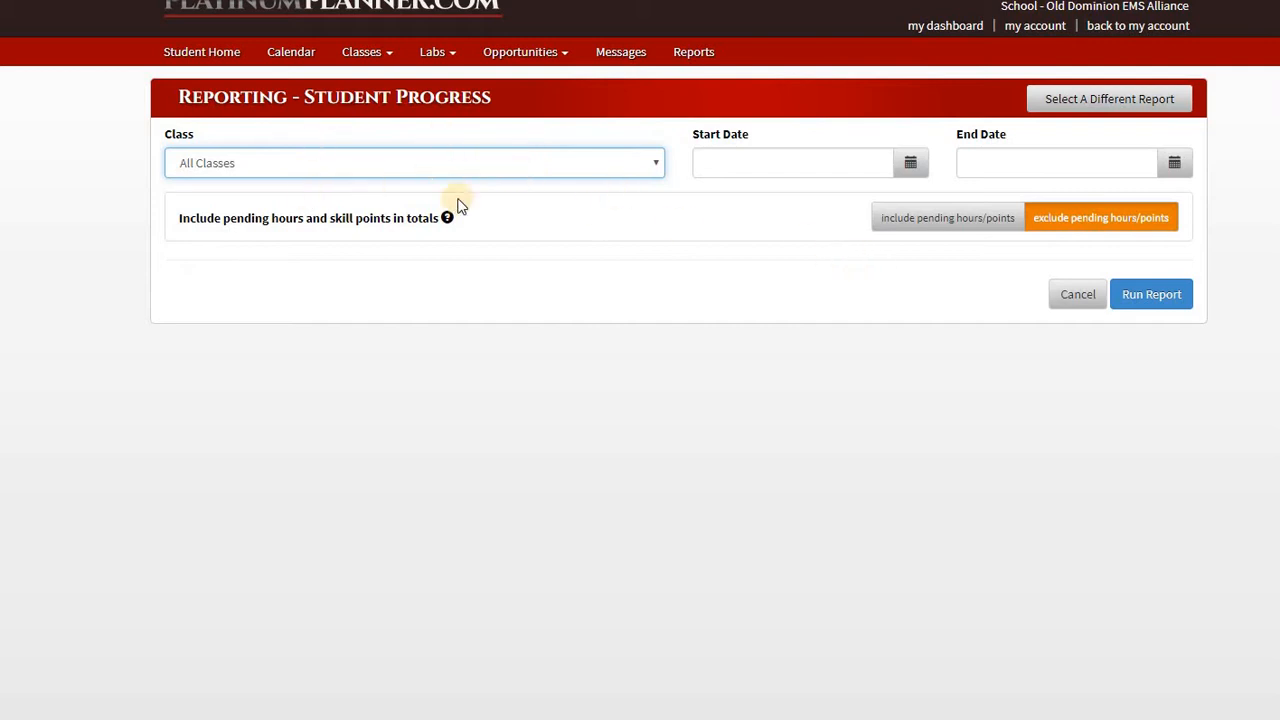
left_click(1147, 302)
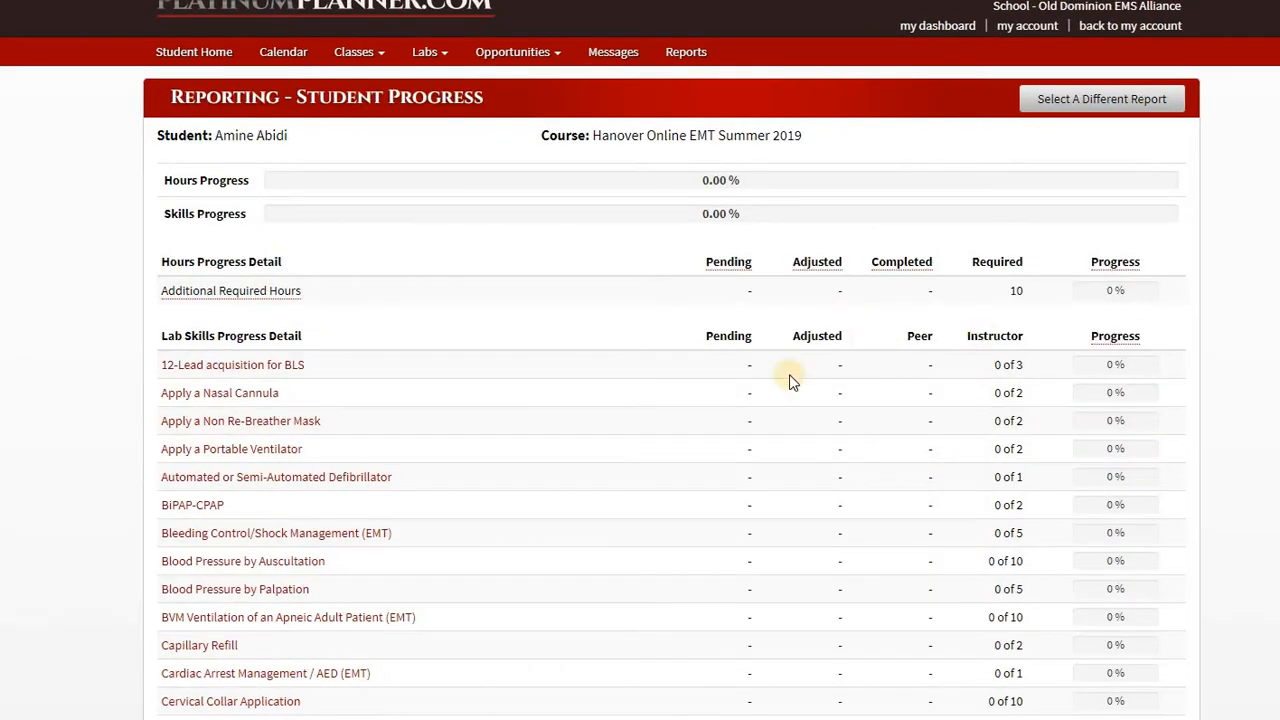
- Examine the progress report's hours, lab skills and clinical skills sections for required counts and completion percentages
scroll(695, 451, "down", 1)
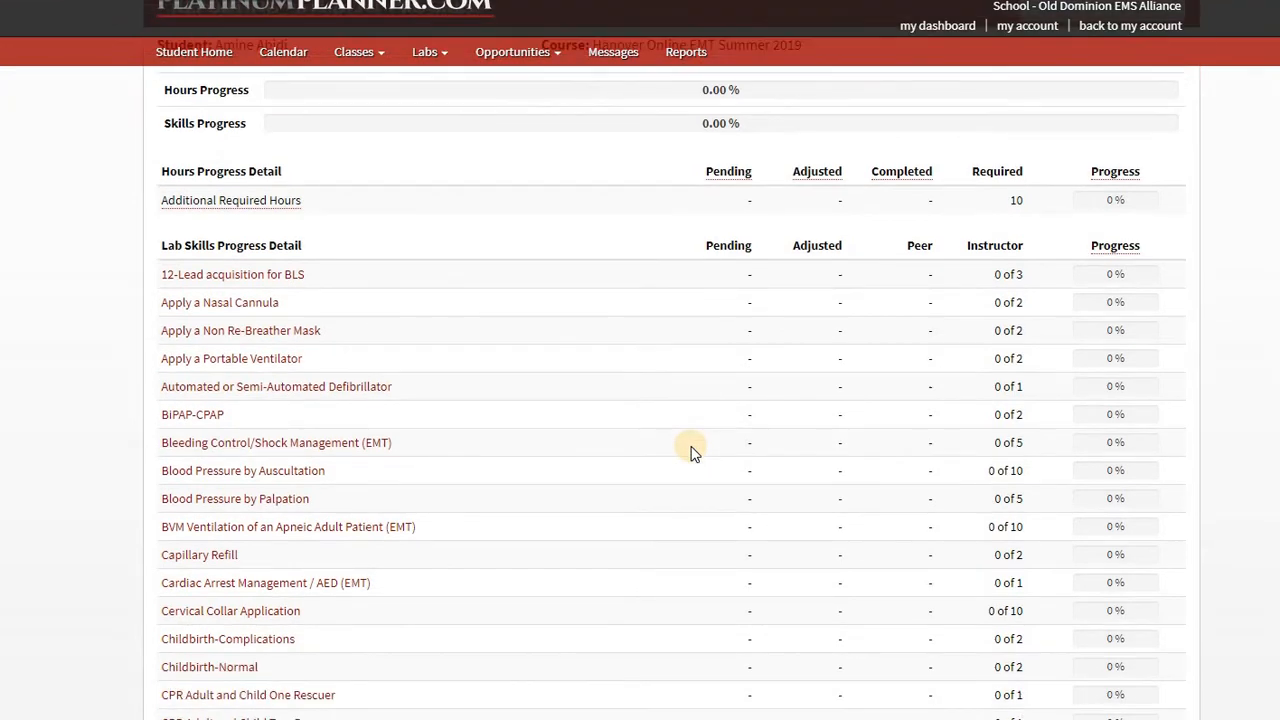
scroll(690, 451, "up", 1)
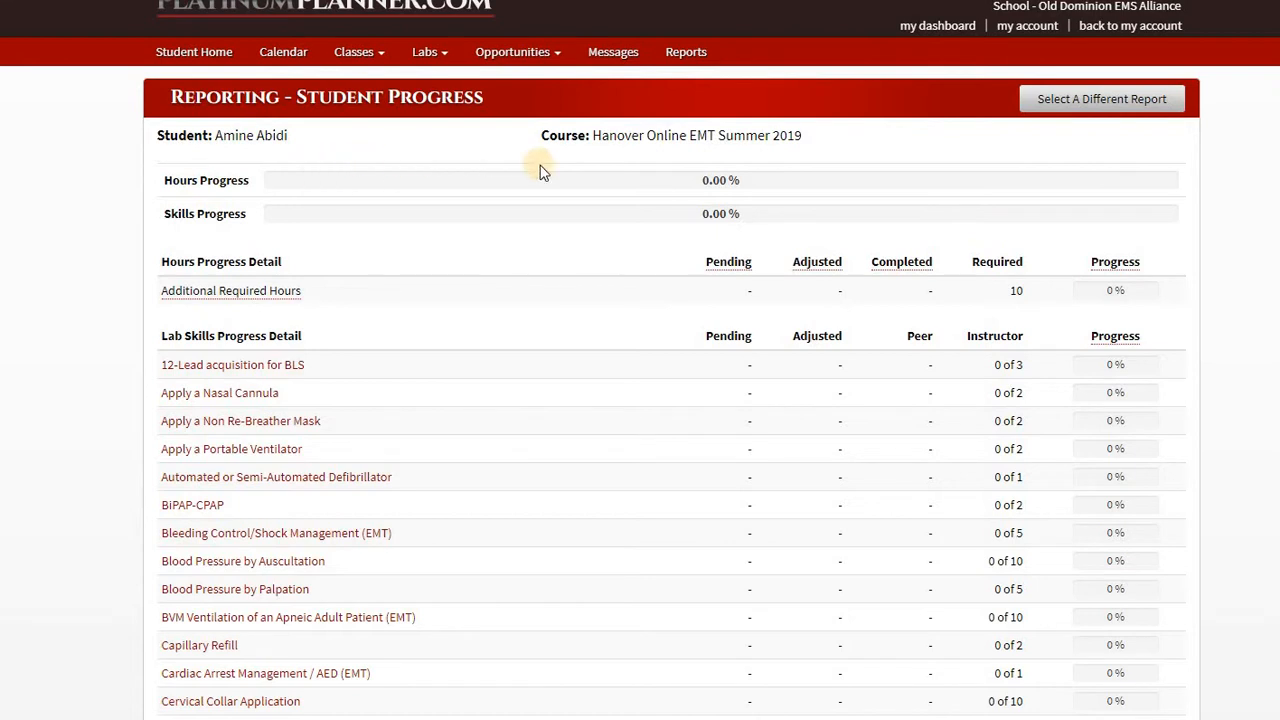
scroll(674, 514, "down", 1)
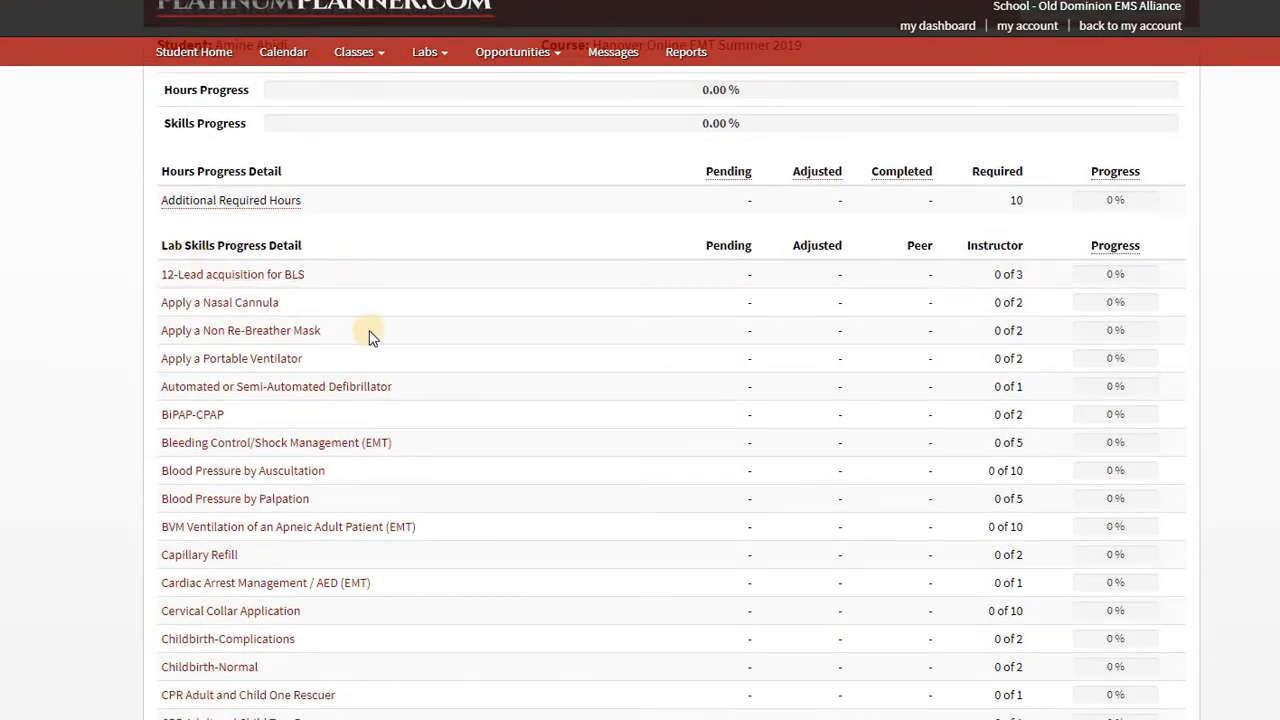
scroll(371, 337, "down", 1)
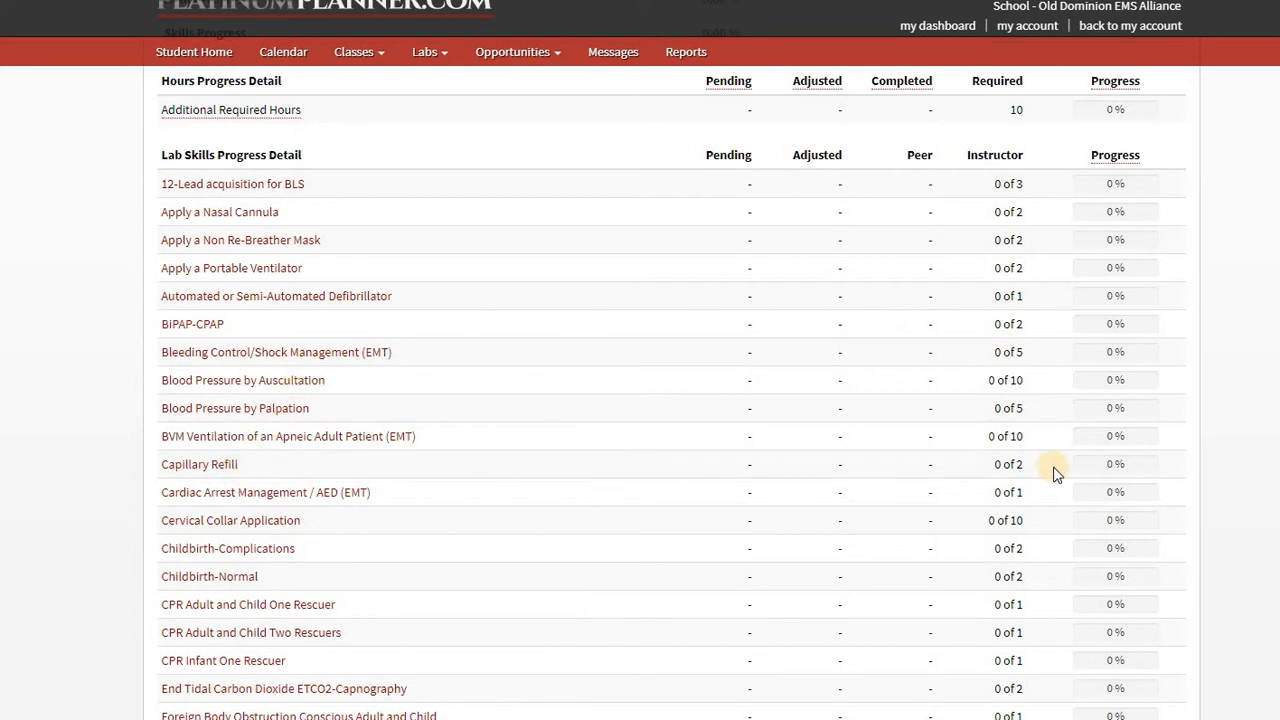
scroll(494, 429, "down", 2)
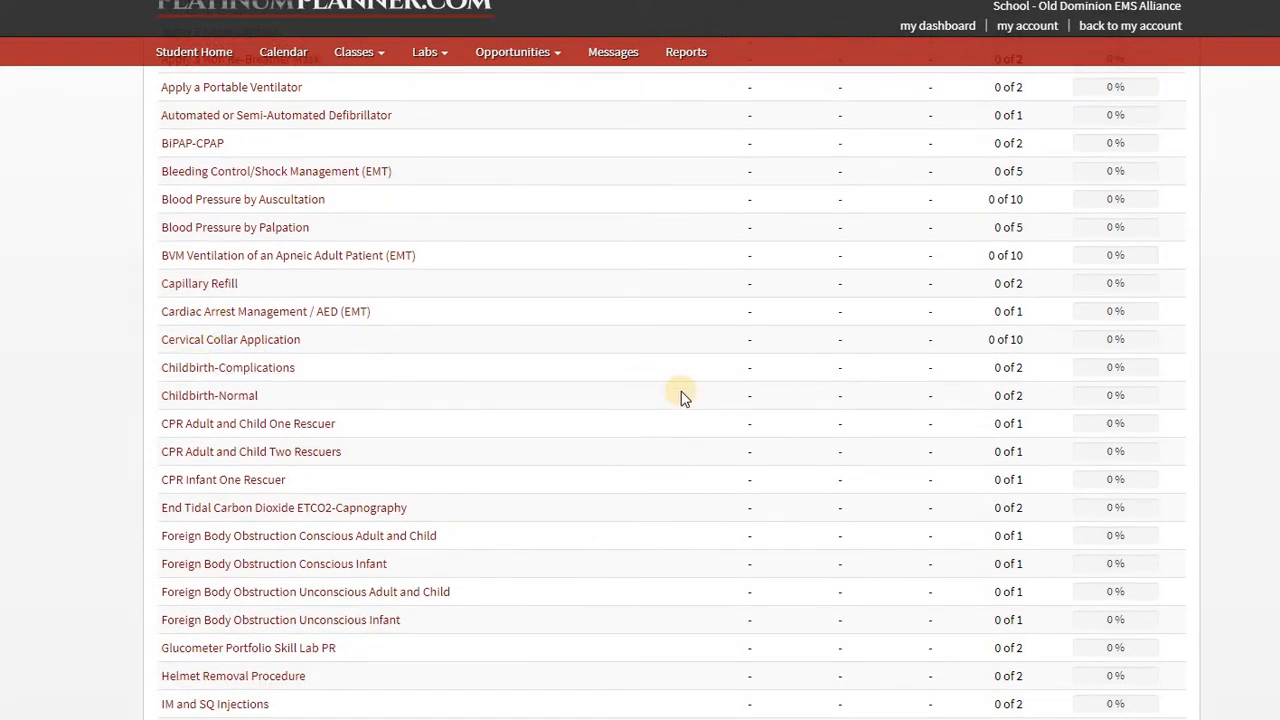
scroll(683, 397, "down", 1)
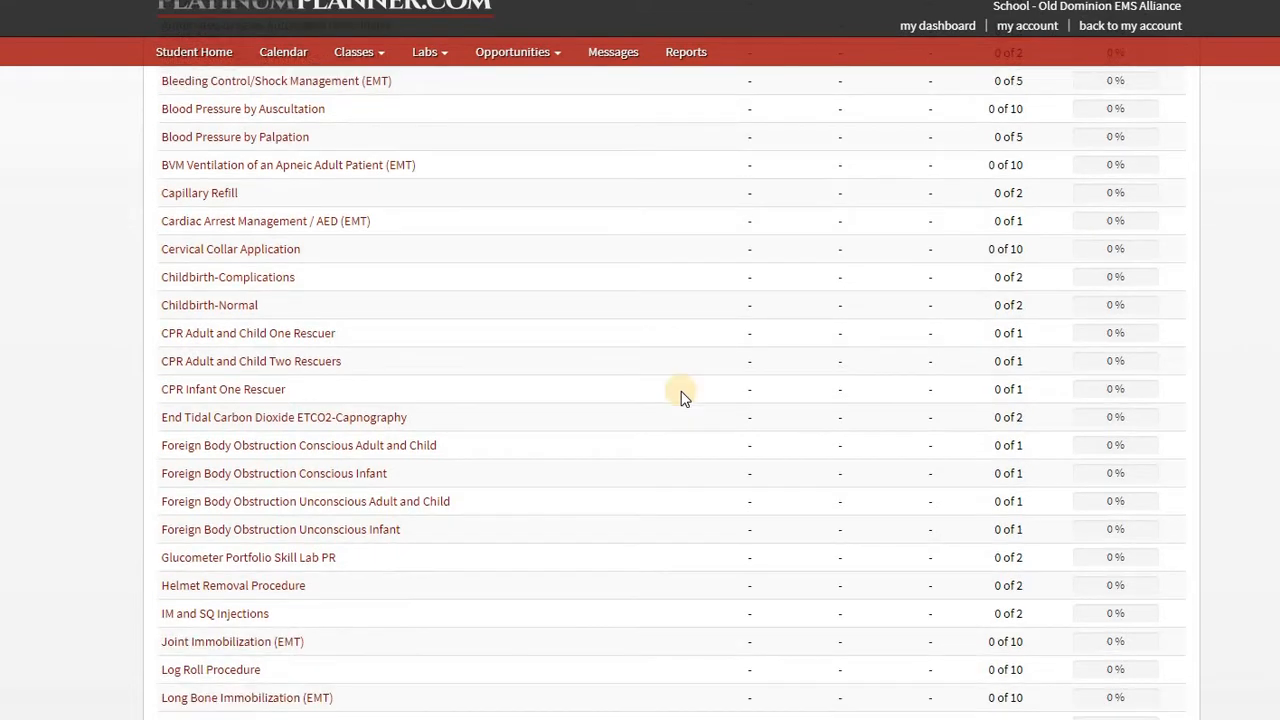
scroll(683, 397, "down", 5)
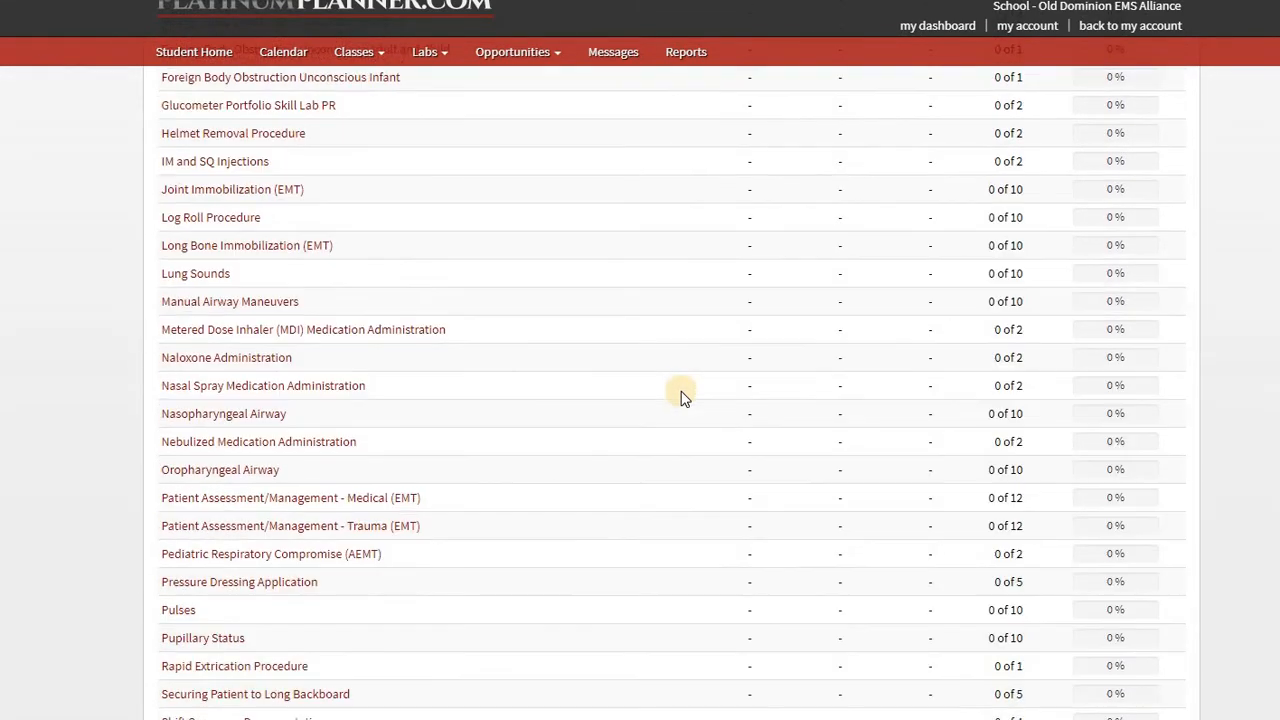
scroll(681, 395, "down", 3)
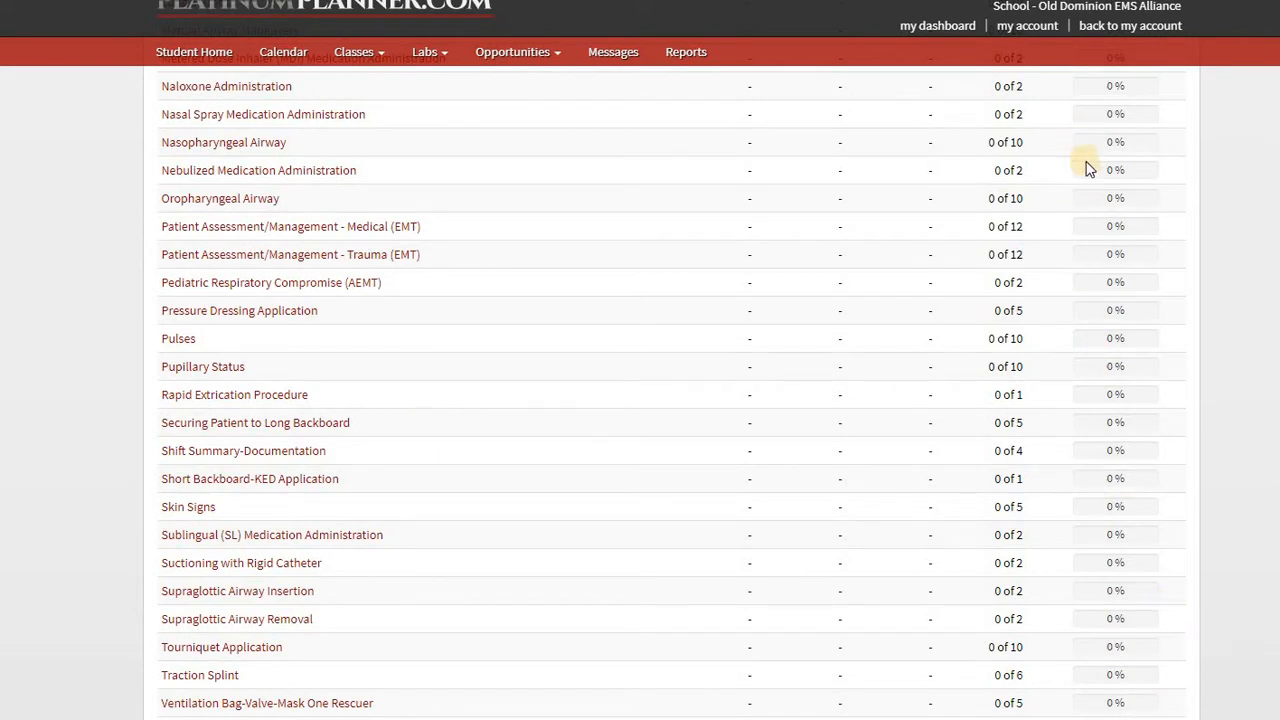
scroll(1147, 612, "up", 2)
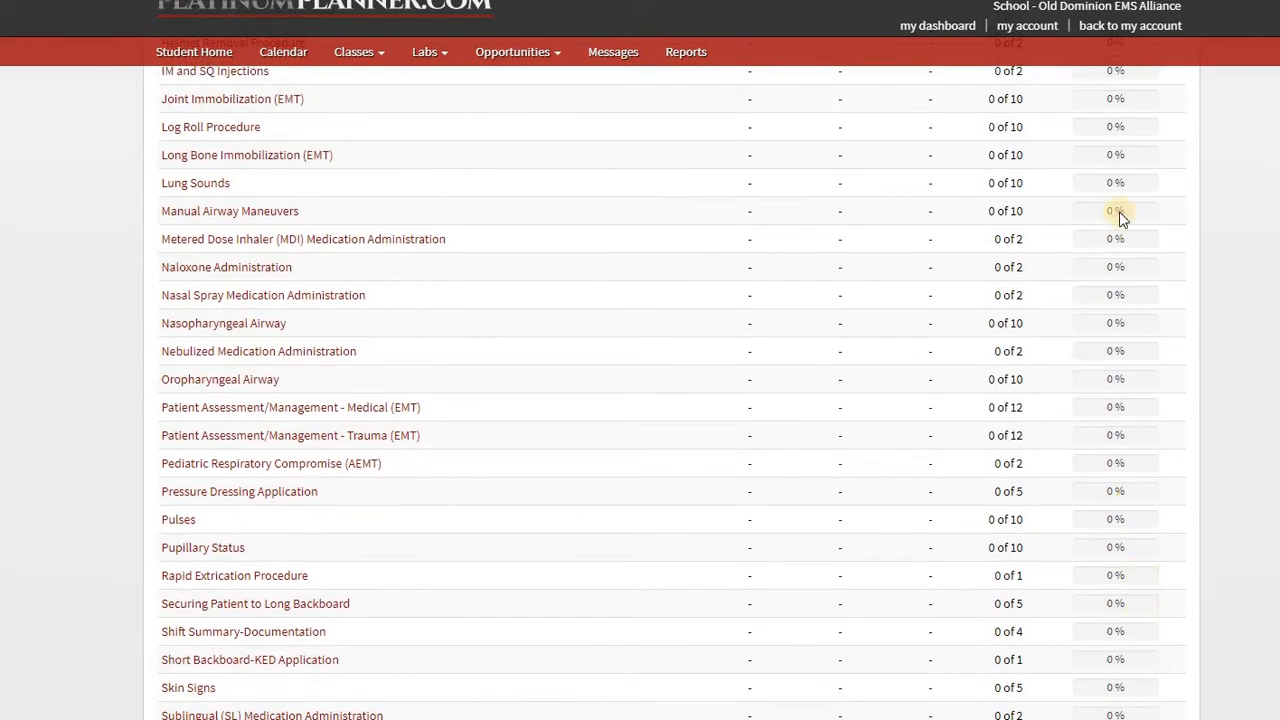
scroll(1135, 563, "down", 4)
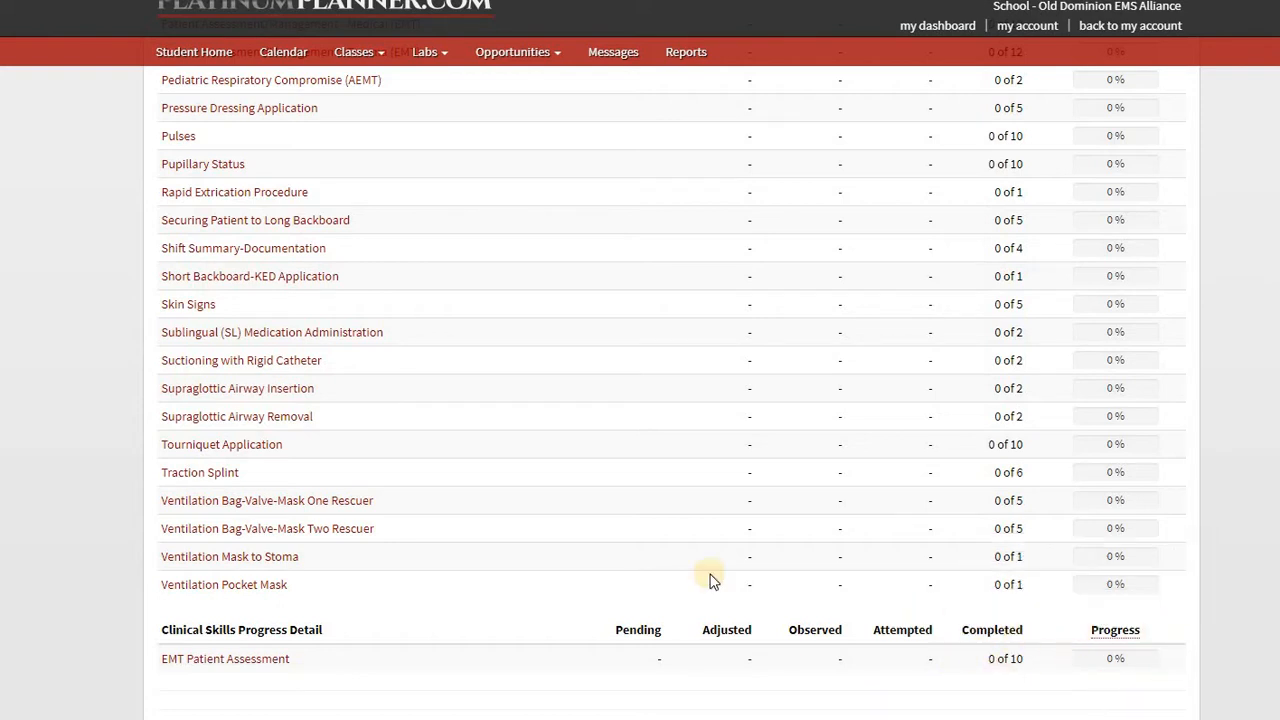
scroll(600, 553, "up", 15)
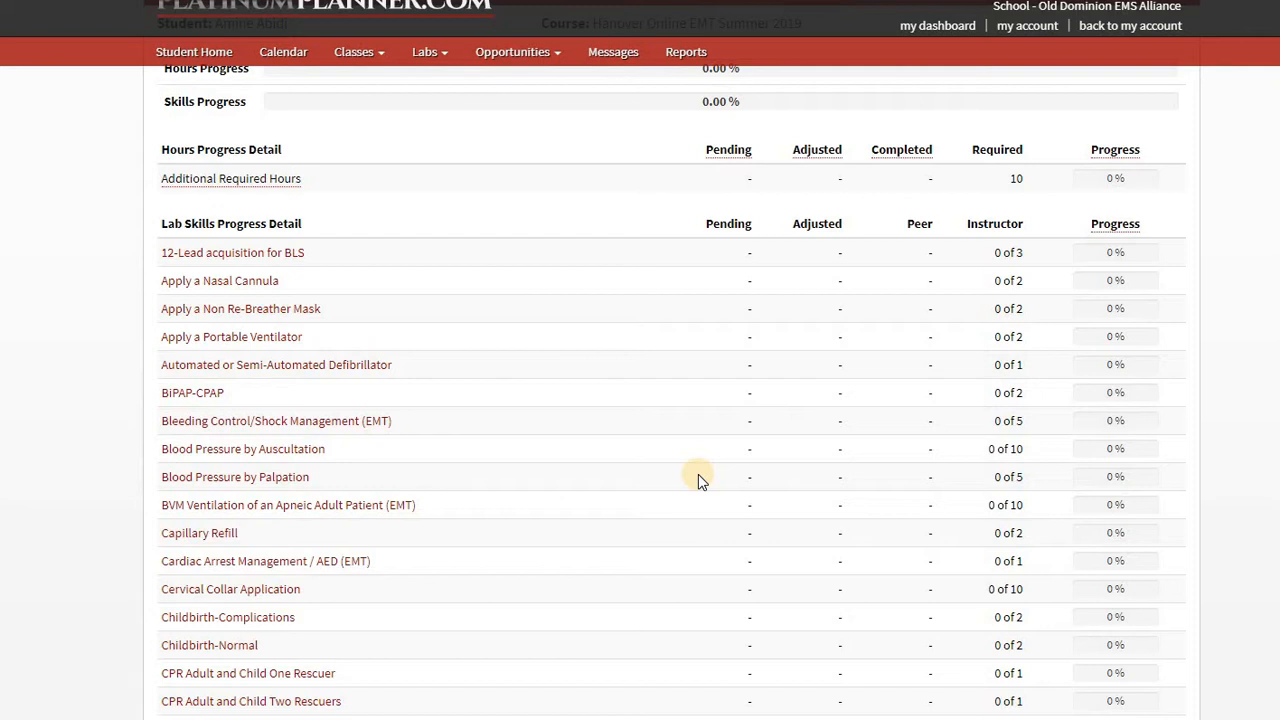
scroll(698, 481, "up", 2)
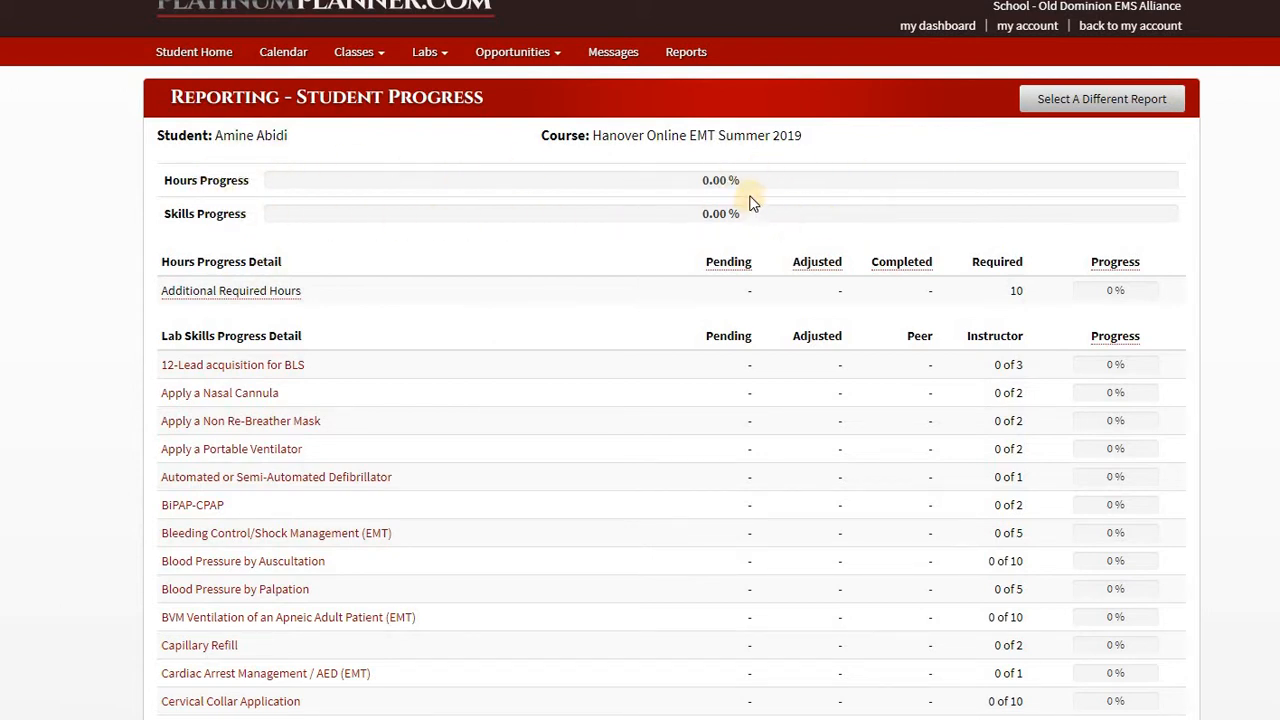
scroll(894, 404, "down", 4)
scroll(894, 404, "down", 8)
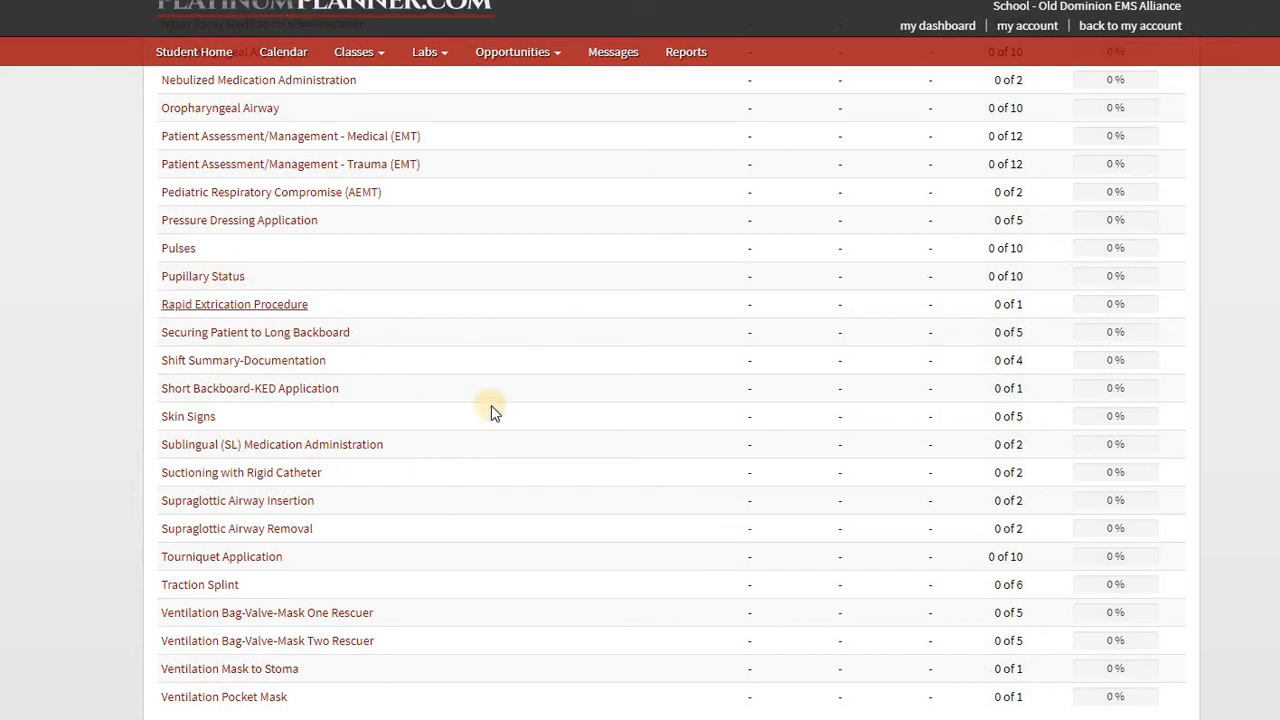
scroll(491, 405, "up", 6)
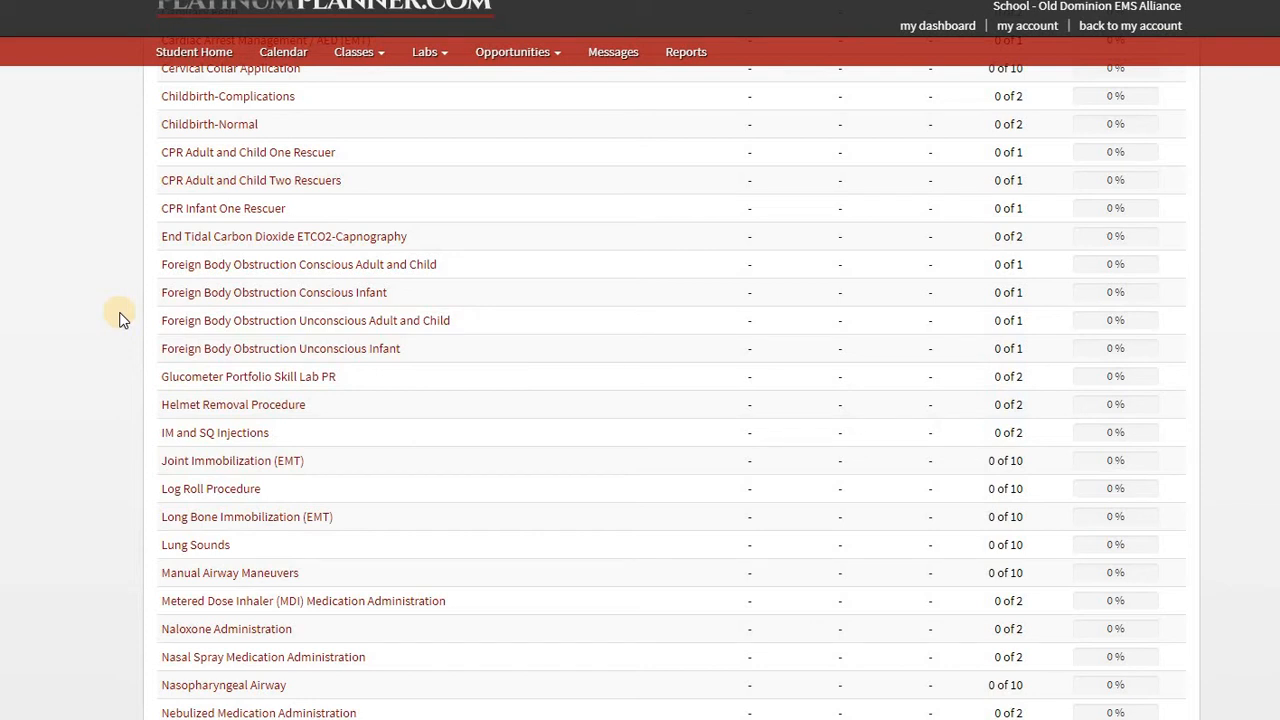
scroll(127, 322, "up", 5)
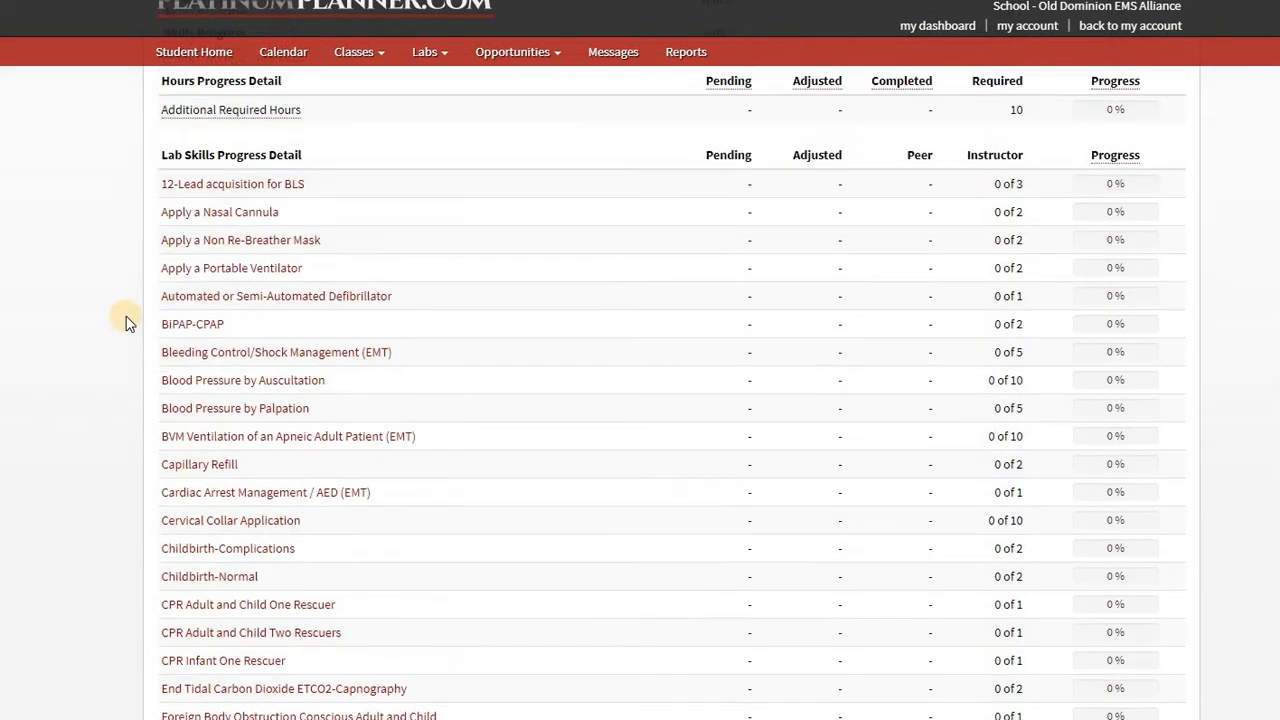
scroll(127, 322, "up", 2)
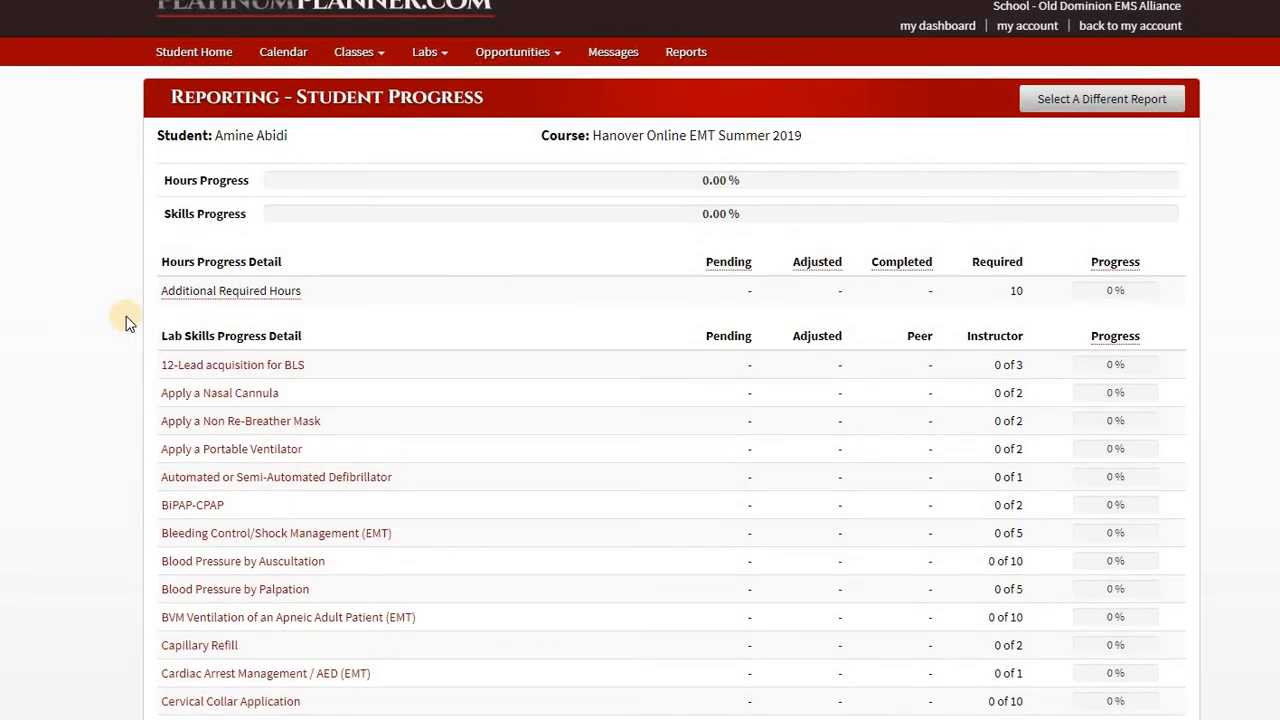